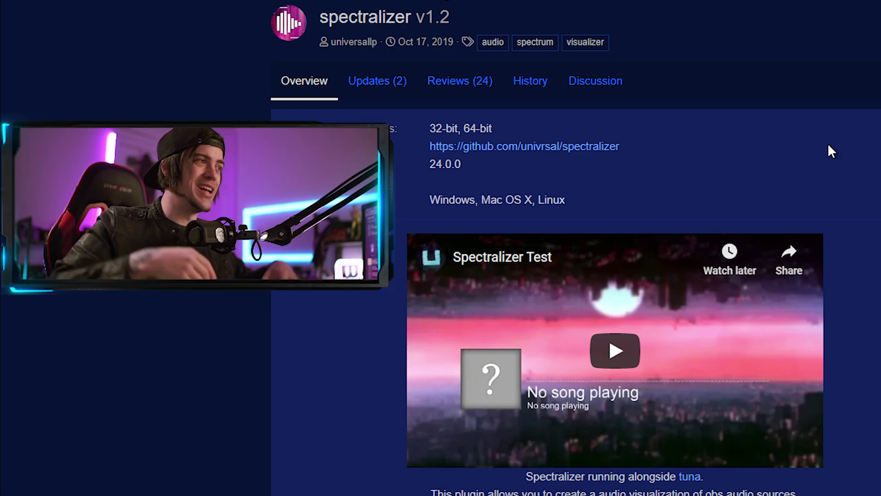
Step: Review the spectralizer plugin page and download spectralizer.v1.2.win32.64.zip from its GitHub release
scroll(831, 151, down, 7)
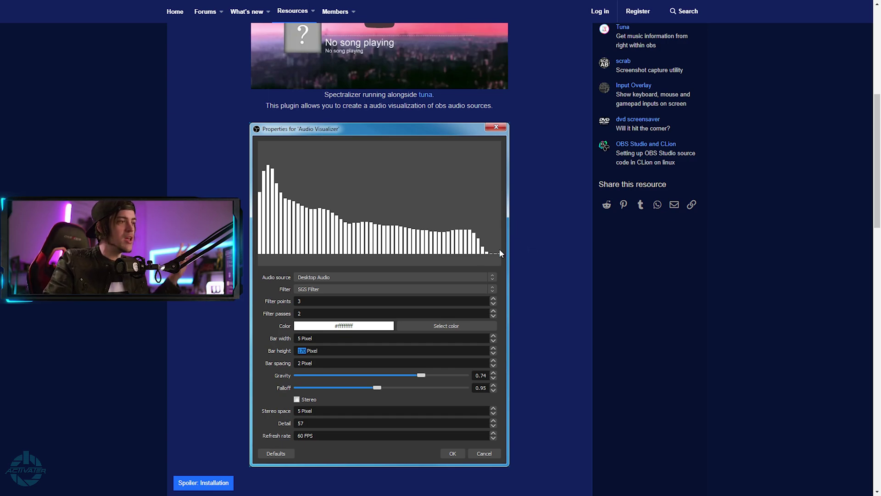
scroll(500, 248, down, 3)
scroll(551, 246, up, 8)
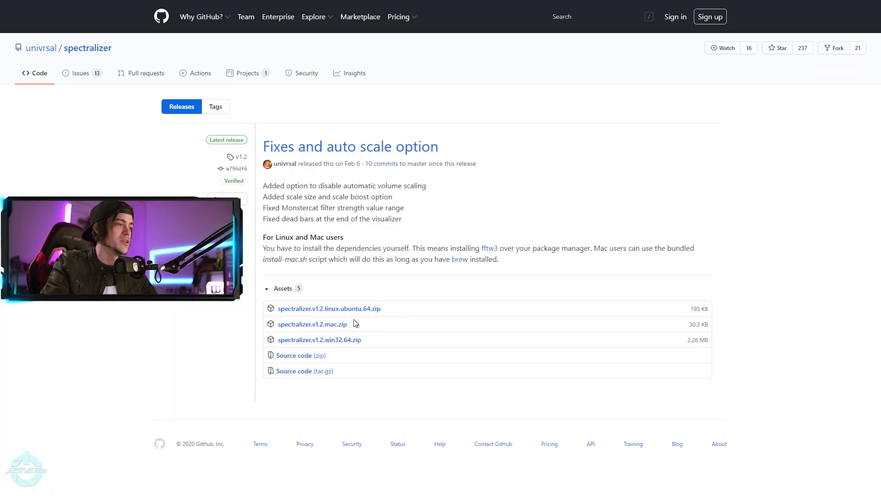
click(347, 342)
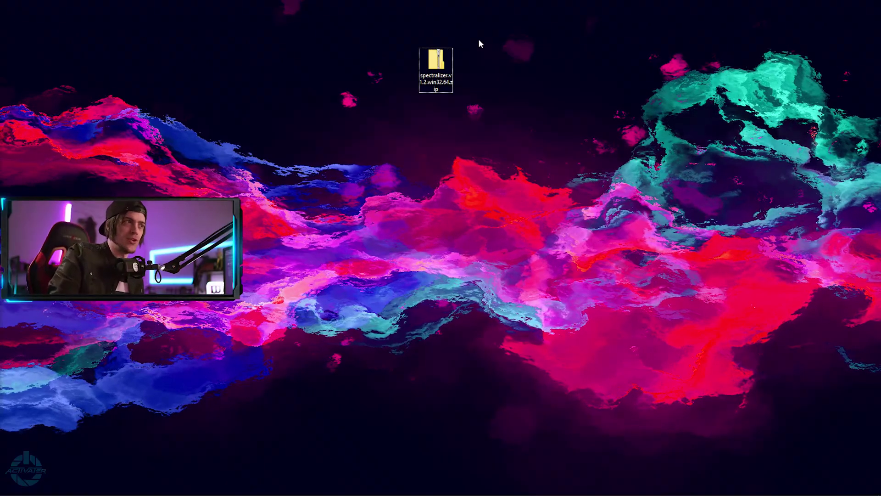
Step: Extract the downloaded spectralizer zip to the desktop and place the extracted folder beside the archive
right_click(449, 82)
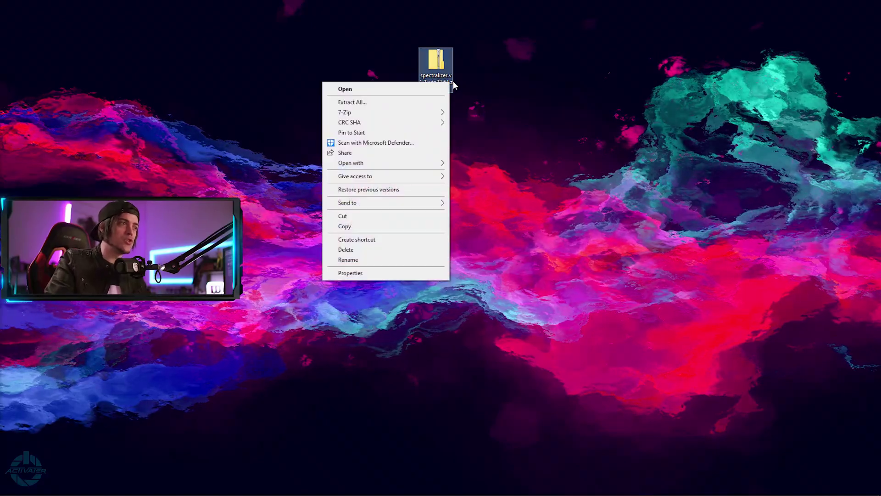
click(397, 102)
key(Return)
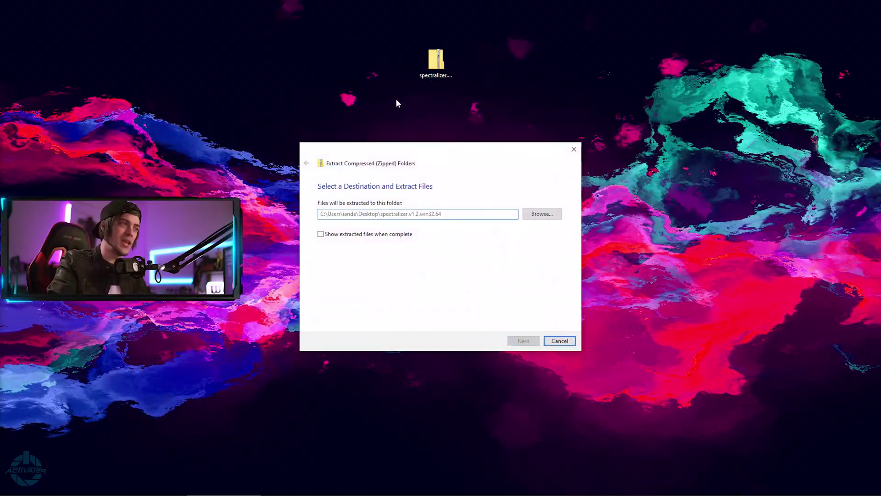
drag(16, 19, 398, 75)
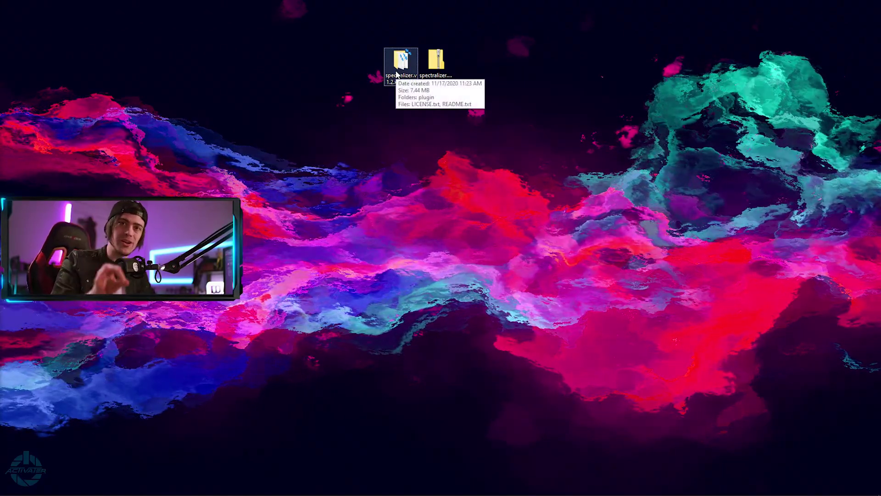
Step: Open the obs-studio installation folder under C:\Program Files in a file window clear of the desktop files
key(super)
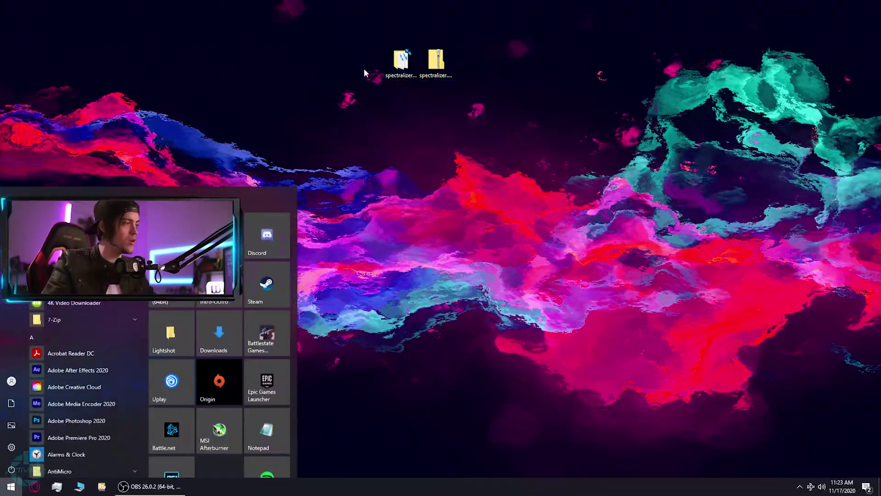
key(super+e)
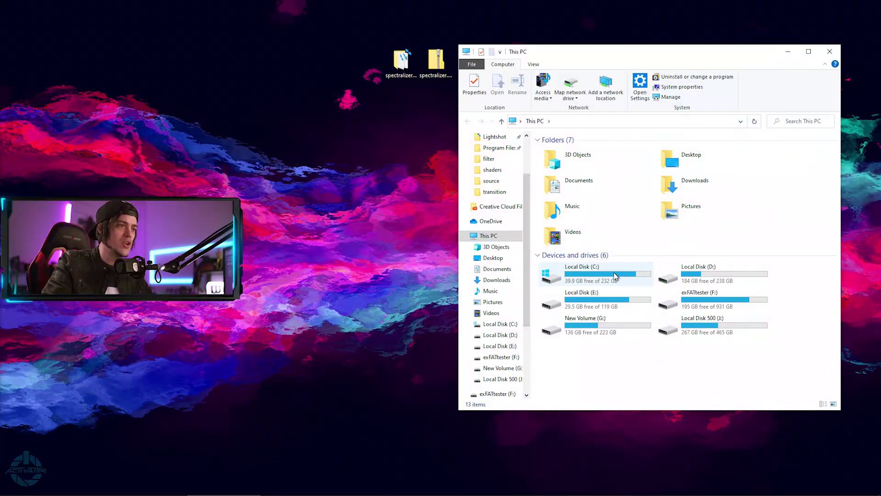
double_click(615, 268)
double_click(566, 170)
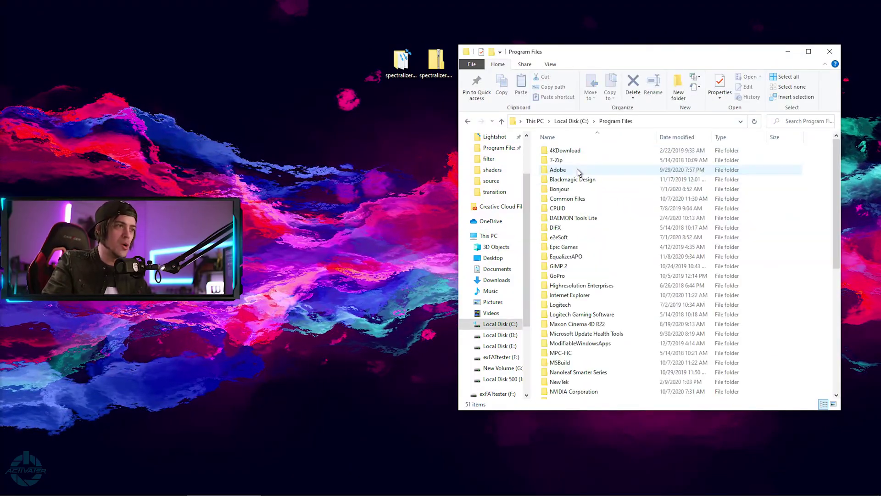
scroll(564, 183, down, 8)
double_click(562, 163)
drag(631, 61, 659, 69)
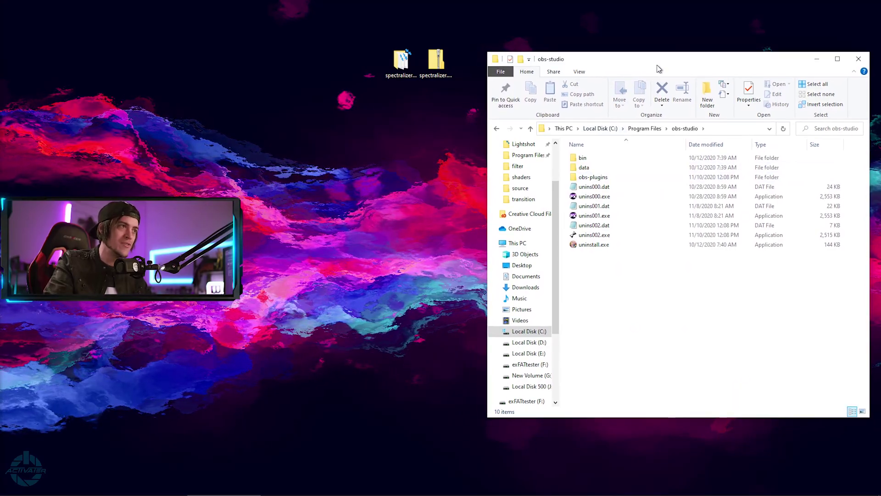
Step: Open the plugin folder inside the extracted spectralizer folder, in a window alongside the obs-studio folder
click(389, 74)
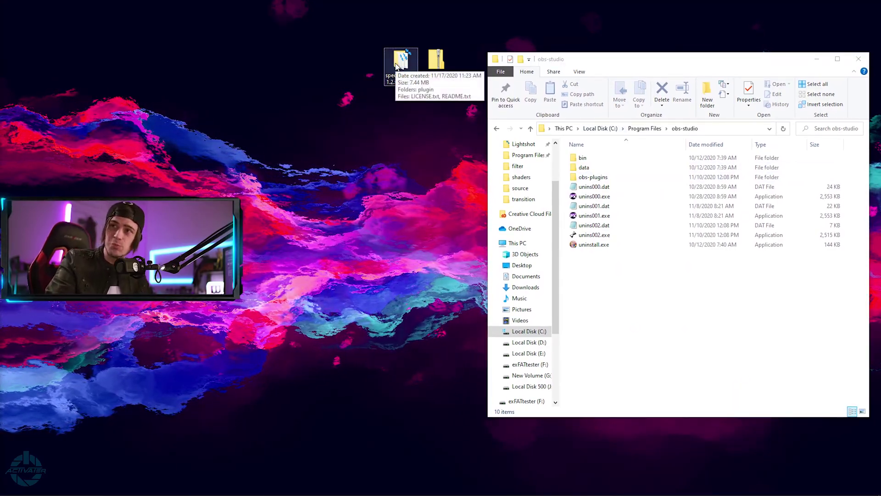
double_click(396, 66)
drag(277, 8, 336, 157)
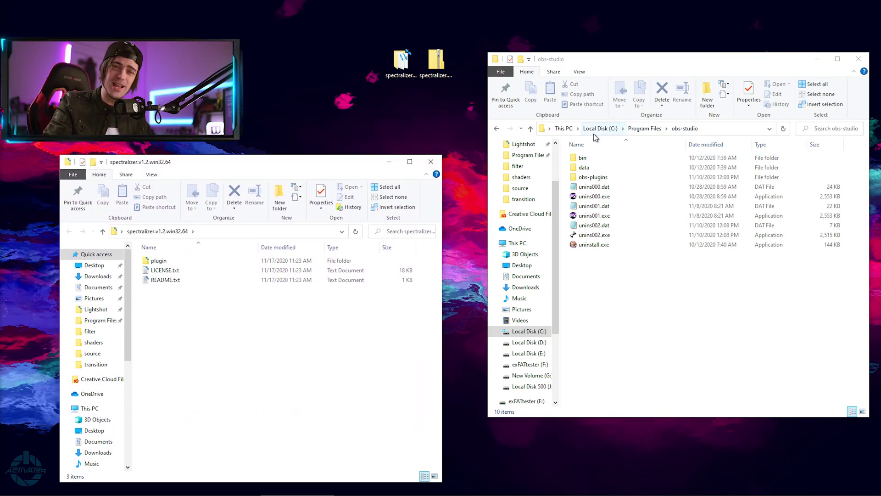
double_click(168, 262)
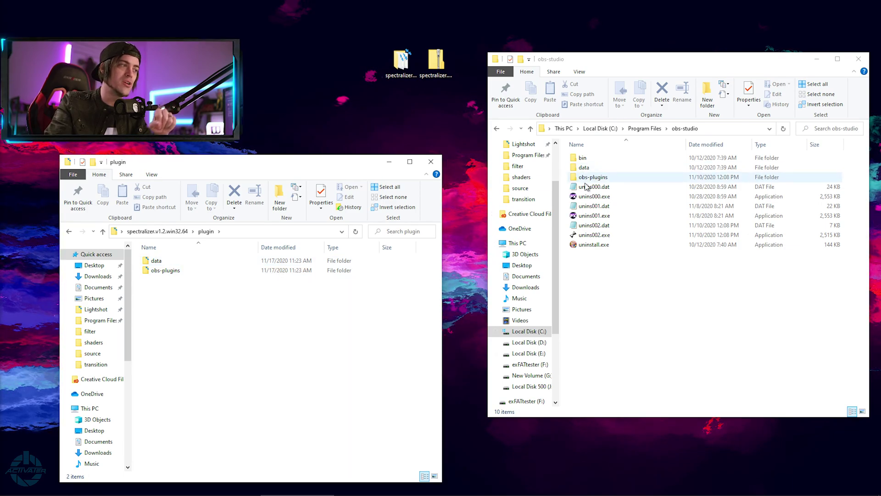
Step: Compare the plugin's obs-plugins\64bit folder with the matching obs-studio folder and select the plugin files
drag(184, 319, 155, 259)
click(650, 314)
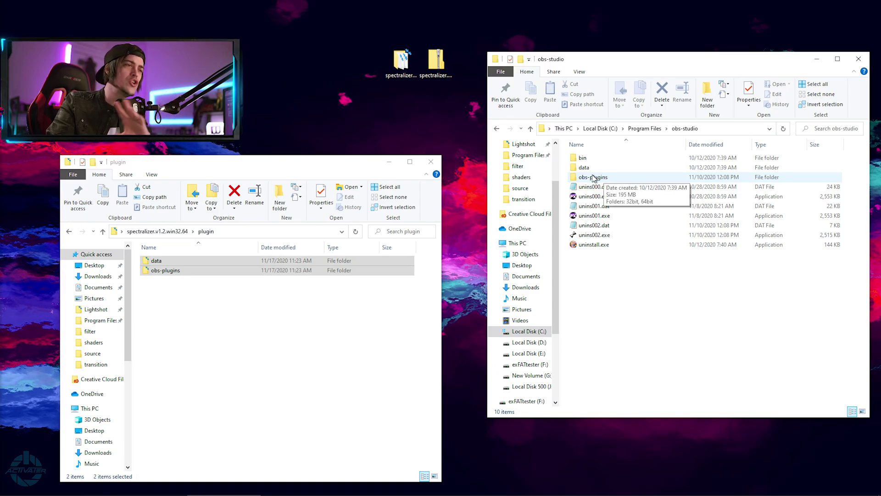
double_click(593, 178)
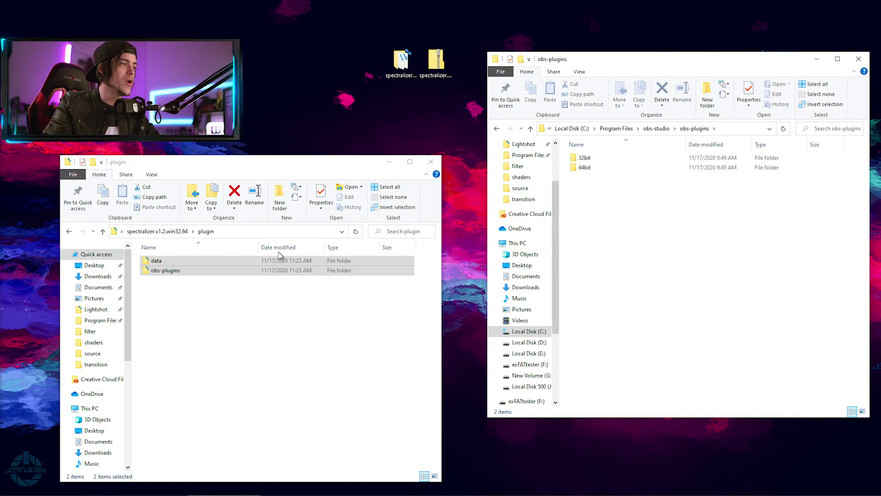
double_click(174, 274)
double_click(157, 270)
double_click(584, 167)
drag(251, 335, 231, 310)
Step: Compare the data\obs-plugins folders of the download and obs-studio, selecting the spectralizer folder in each
key(alt+Left)
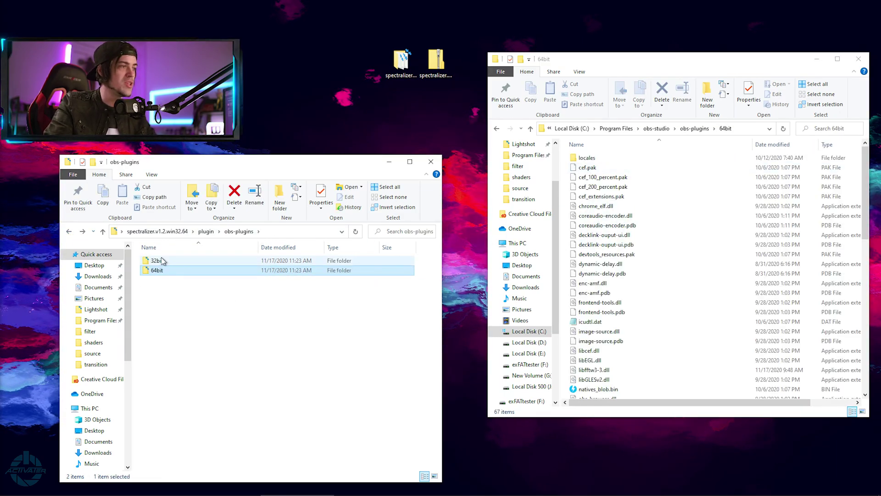
click(497, 130)
click(498, 131)
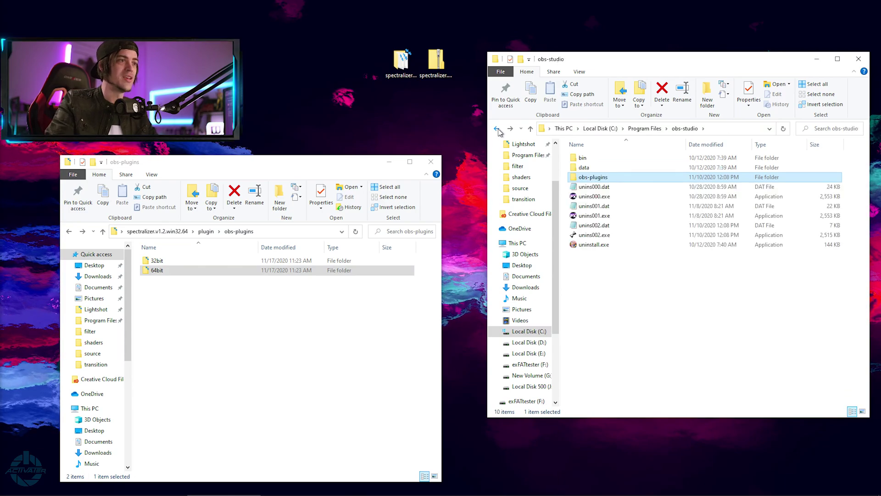
click(69, 232)
double_click(158, 260)
double_click(157, 260)
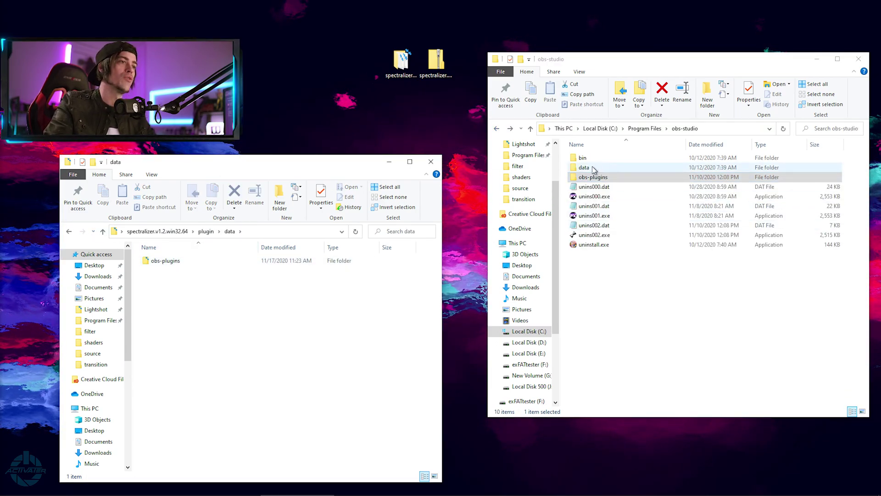
double_click(592, 168)
double_click(157, 260)
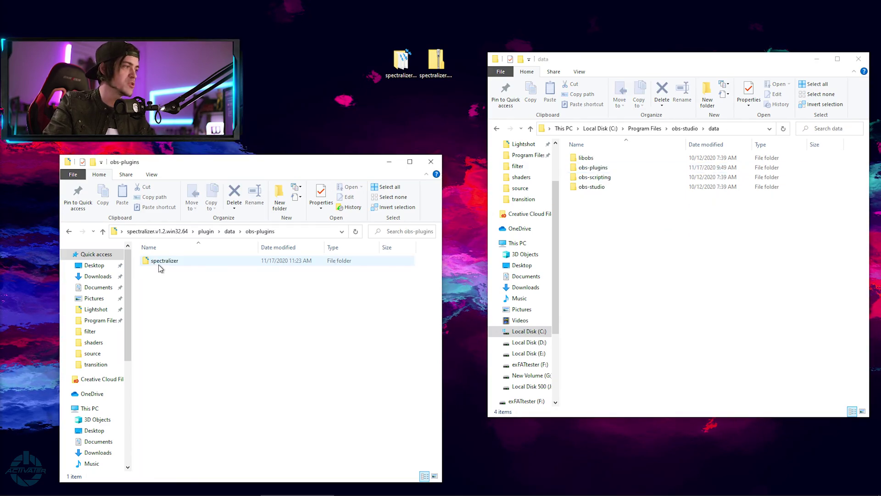
double_click(592, 168)
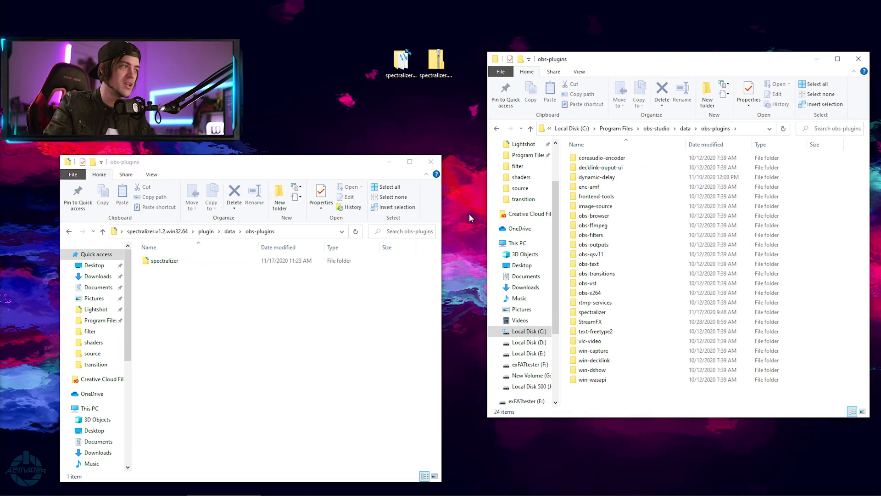
click(164, 265)
drag(189, 294, 360, 315)
click(592, 311)
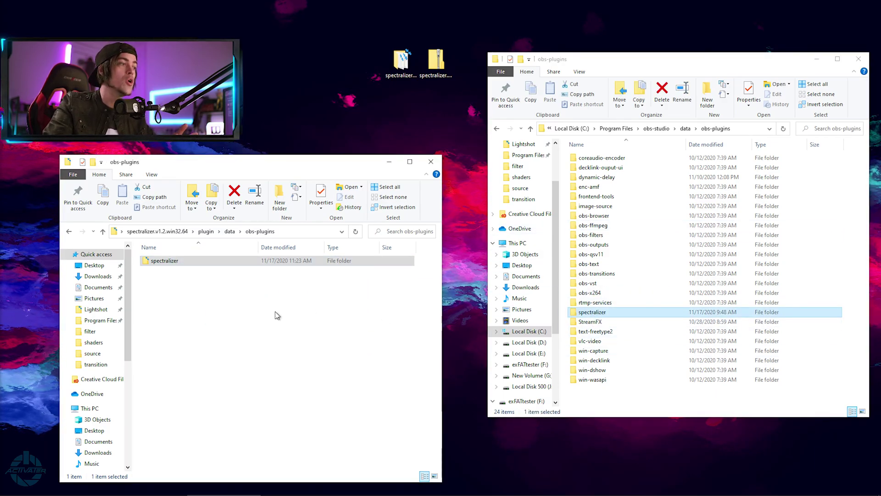
Step: Close both folder windows and delete the spectralizer folder and zip archive from the desktop
click(430, 162)
click(859, 59)
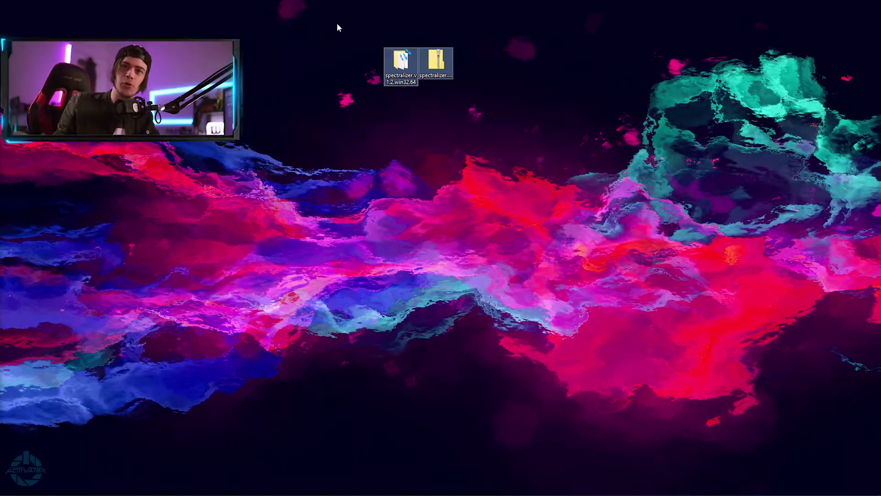
key(Delete)
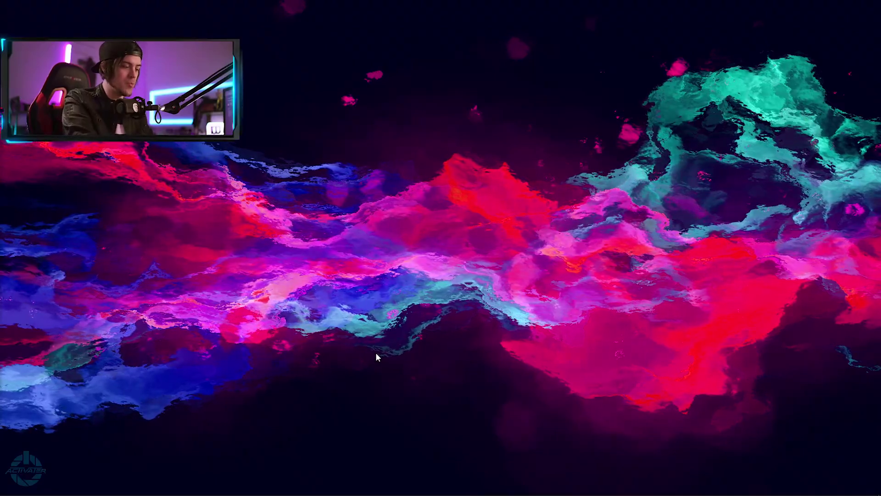
Step: Launch OBS Studio
key(super)
text(obs)
key(Return)
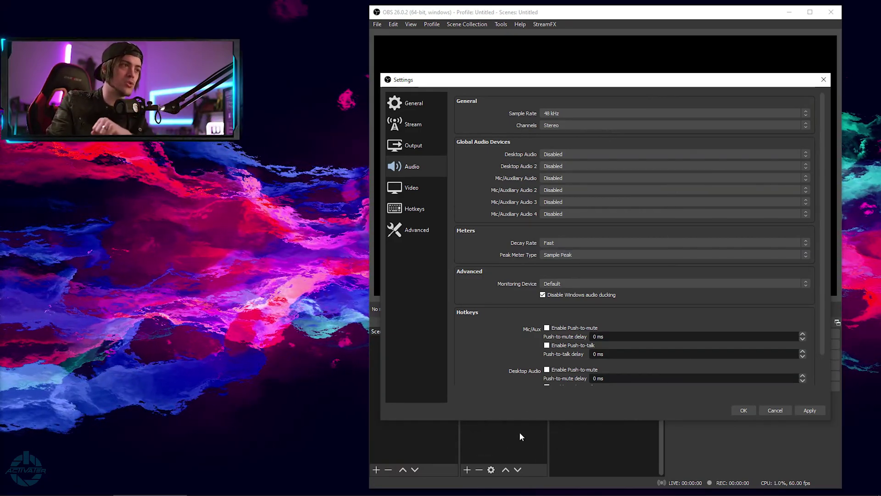
Step: Set the Mic/Auxiliary Audio device to Chat Mic (3- TC-Helicon GoXLR) and apply the audio settings
click(560, 179)
click(572, 202)
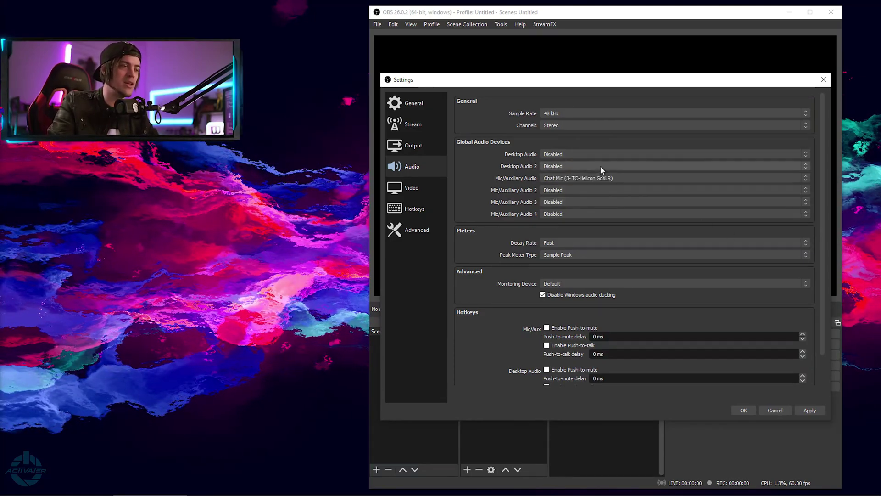
click(819, 410)
click(737, 412)
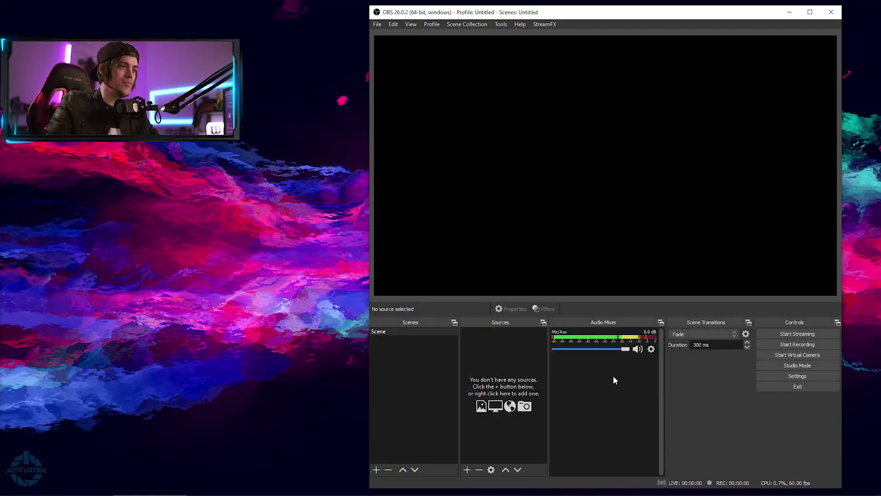
Step: Add a new Video Capture Device source using the Game Capture HD60 Pro (Video) (#01) device
right_click(511, 365)
mouse_move(549, 370)
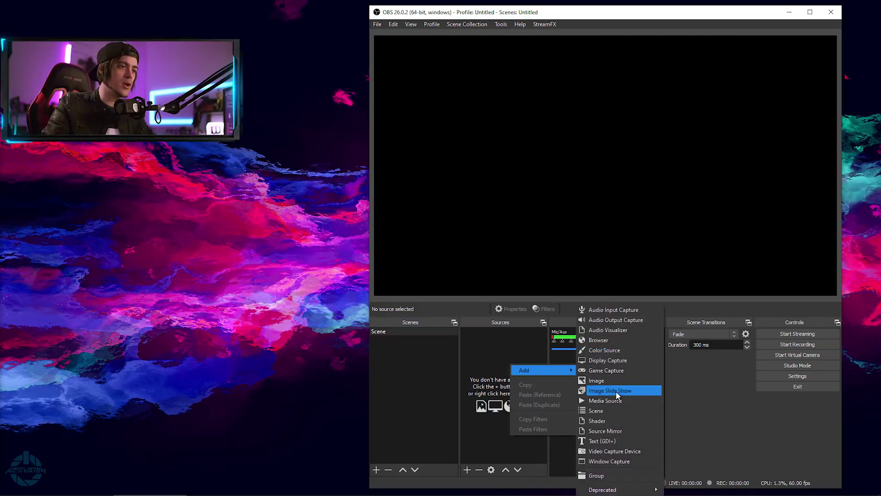
click(627, 449)
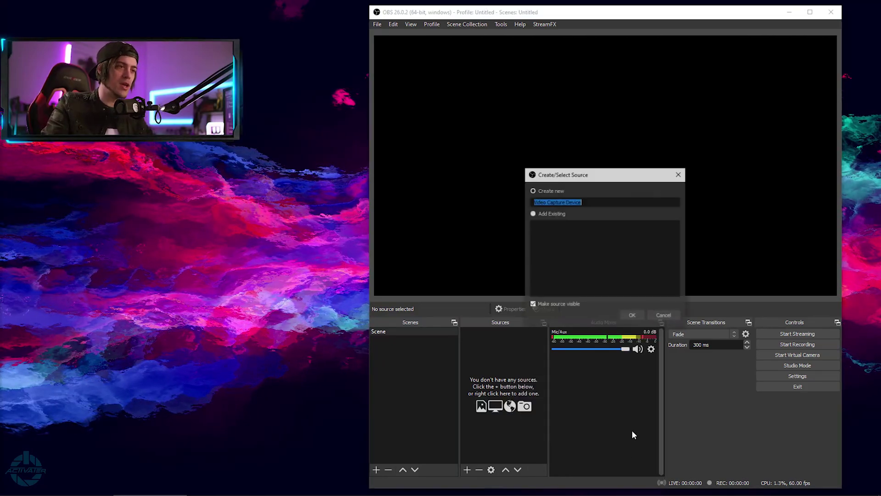
click(636, 315)
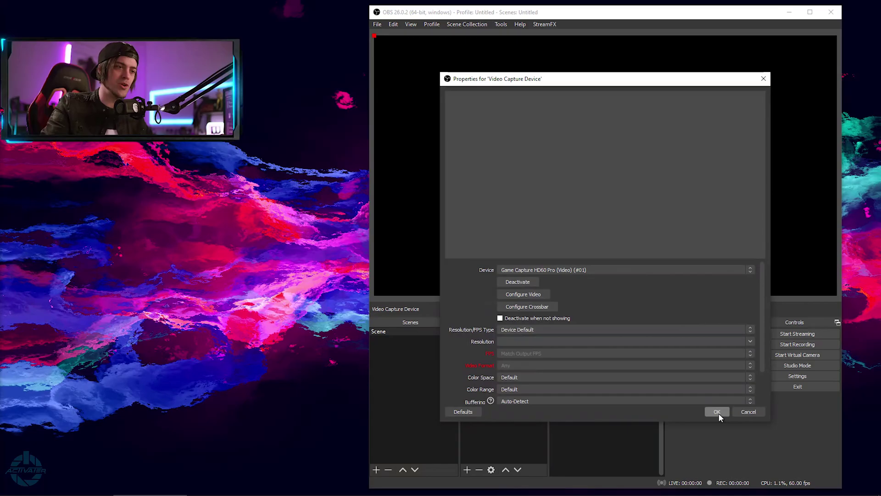
click(717, 412)
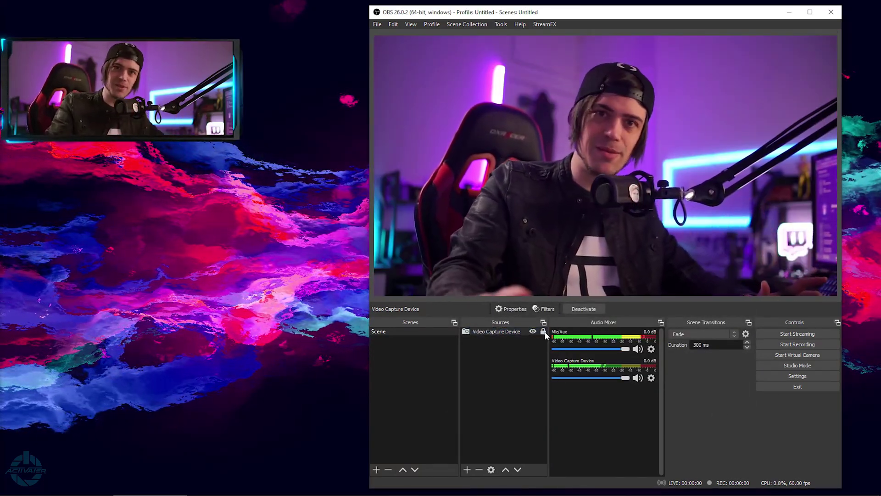
Step: Add a new Audio Visualizer source, keeping its audio source set to None
click(502, 376)
right_click(507, 379)
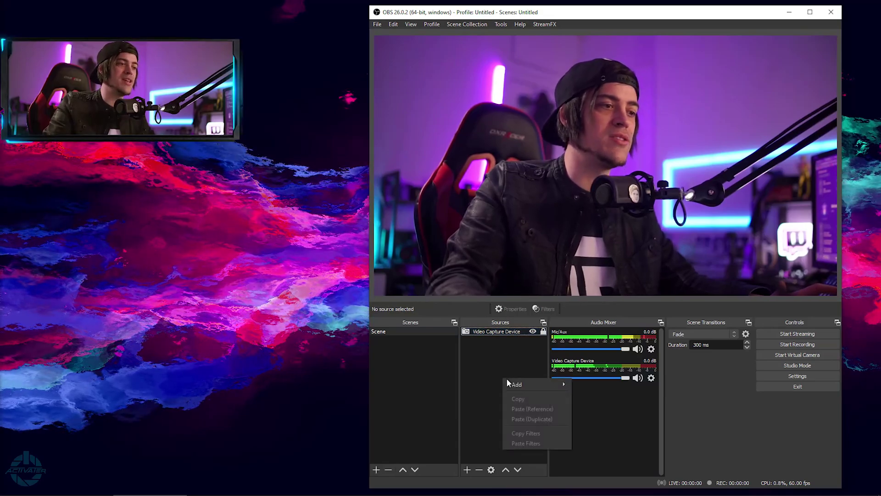
mouse_move(515, 384)
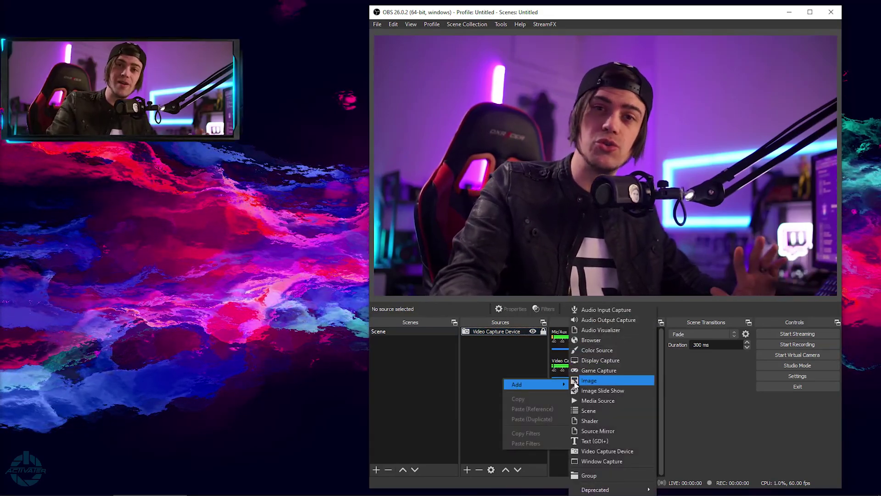
click(604, 330)
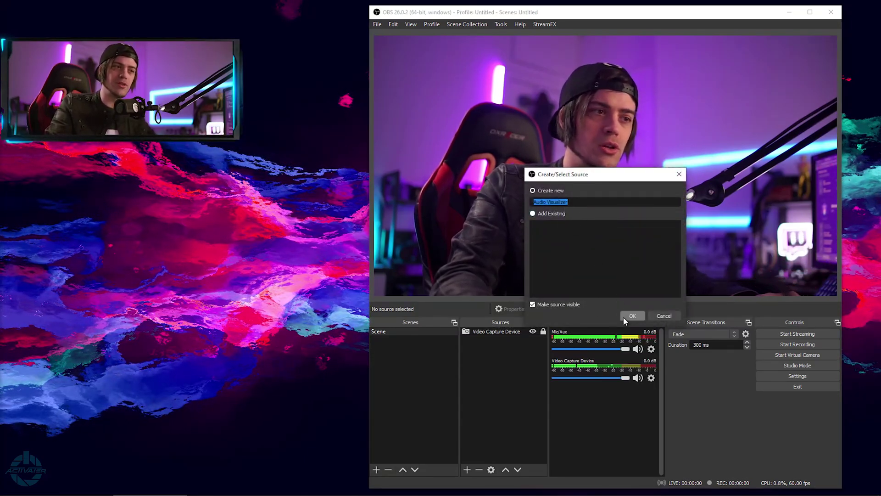
click(625, 316)
click(504, 288)
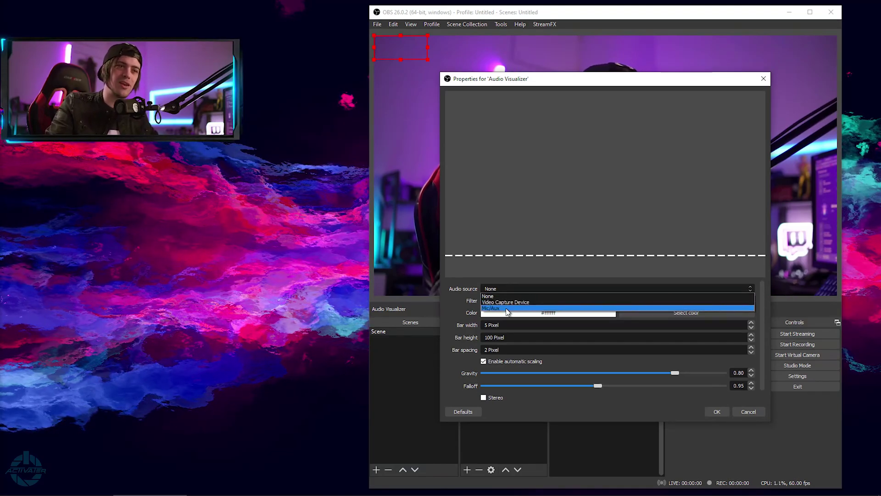
click(528, 296)
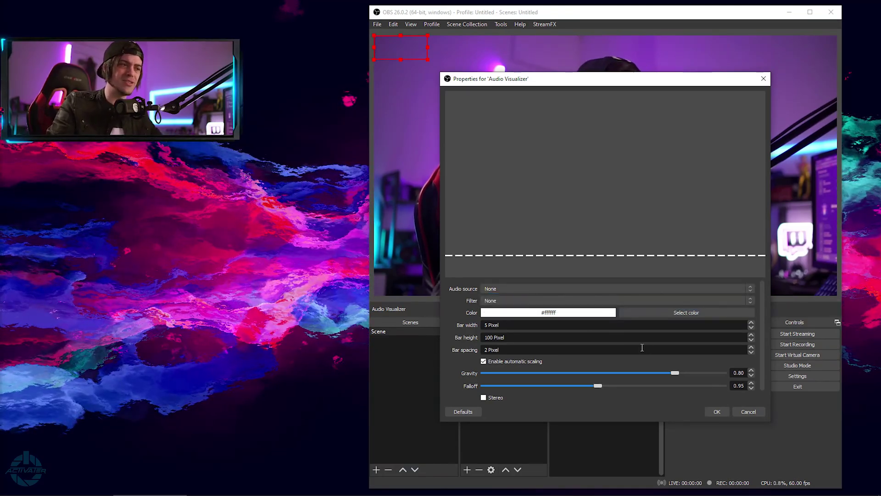
click(716, 412)
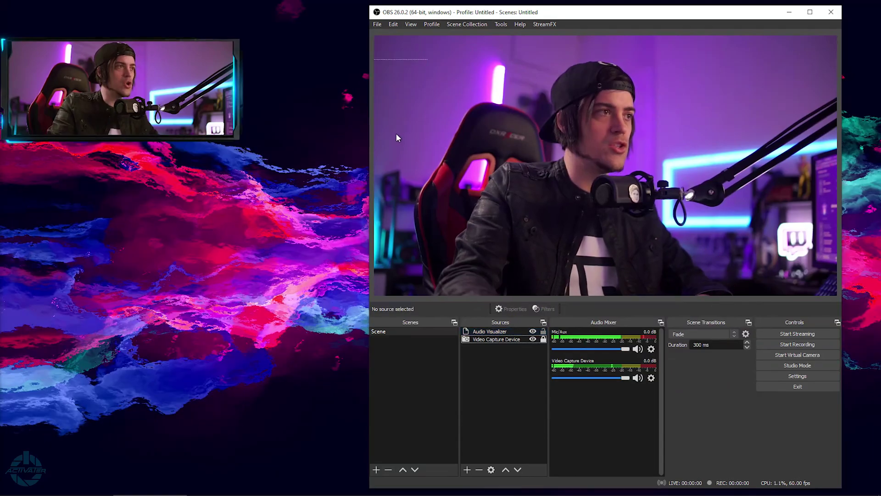
Step: Try enlarging the Audio Visualizer to most of the preview's width and moving it over the lower centre
click(392, 54)
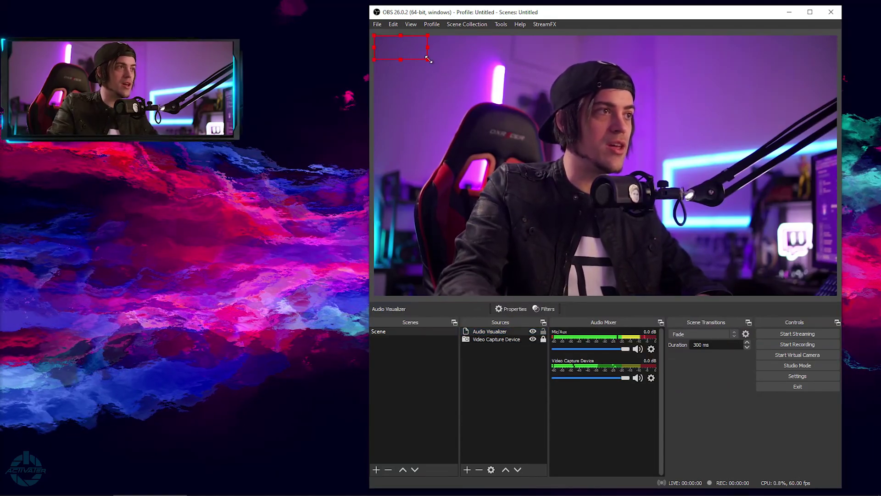
drag(431, 60, 649, 191)
drag(599, 158, 654, 232)
click(675, 281)
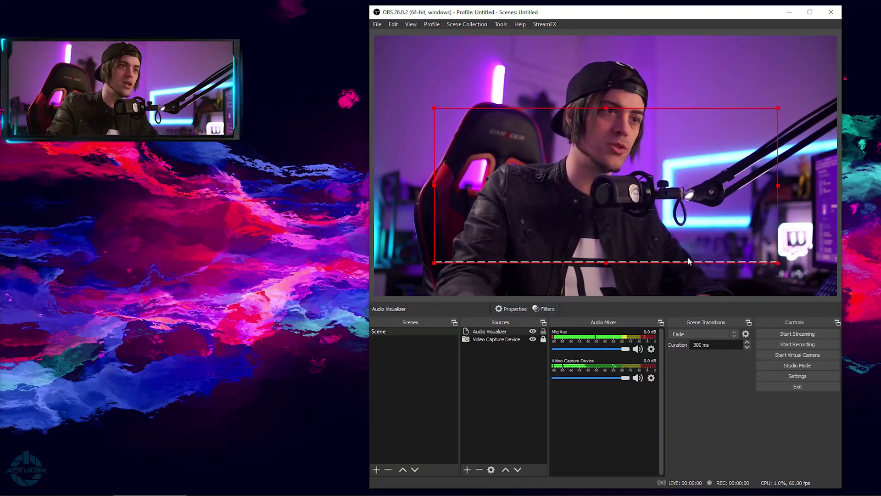
Step: Reset the transform of the Audio Visualizer source and deselect it
right_click(489, 331)
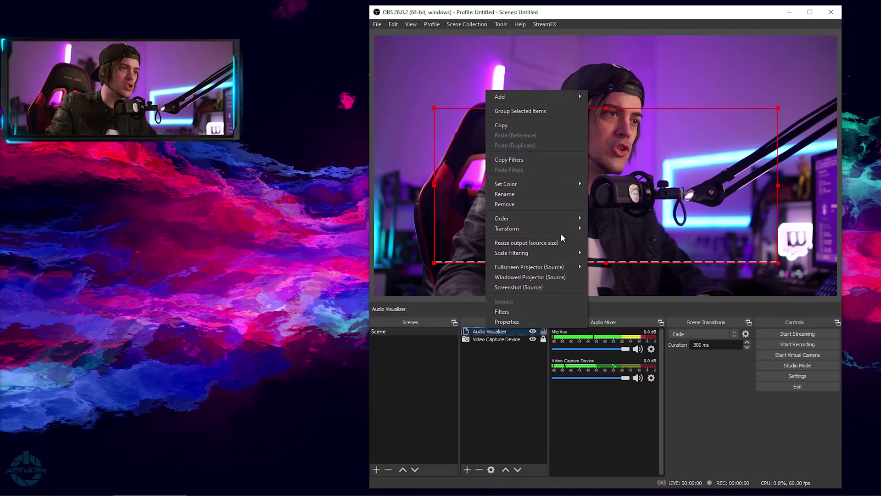
mouse_move(560, 232)
click(610, 240)
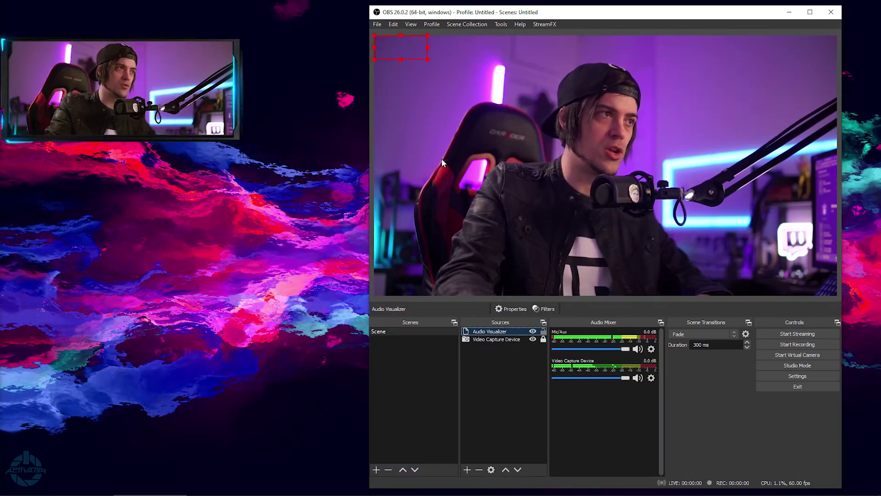
click(413, 105)
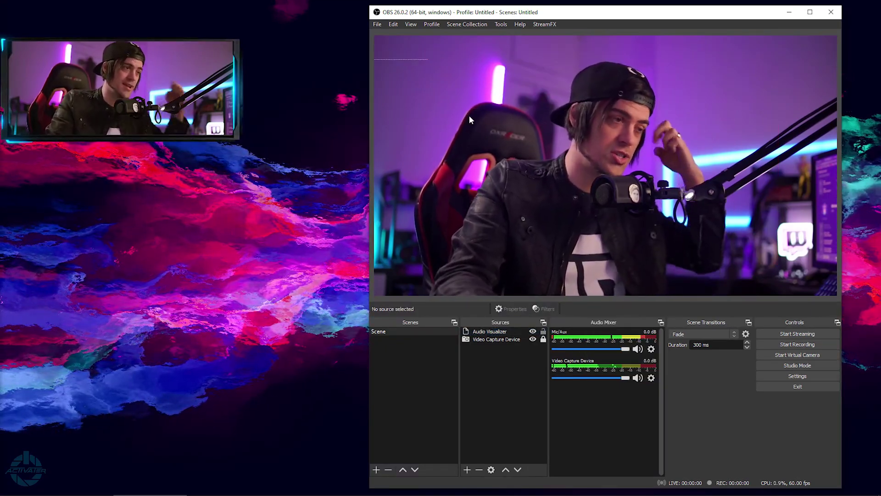
Step: Mute the Video Capture Device's audio and hide it from the audio mixer
click(495, 375)
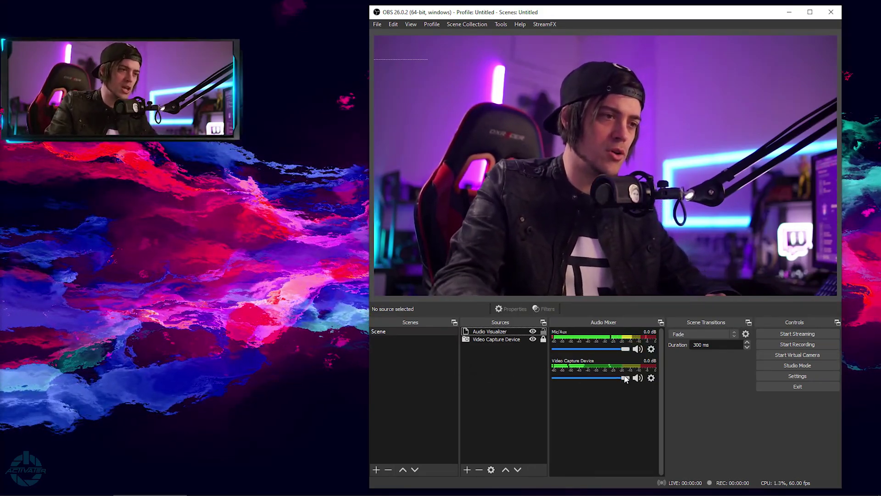
click(651, 378)
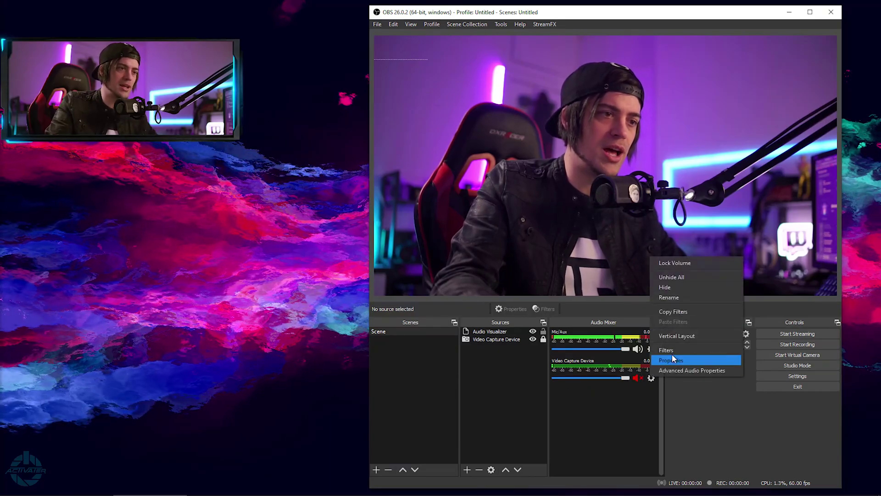
click(671, 287)
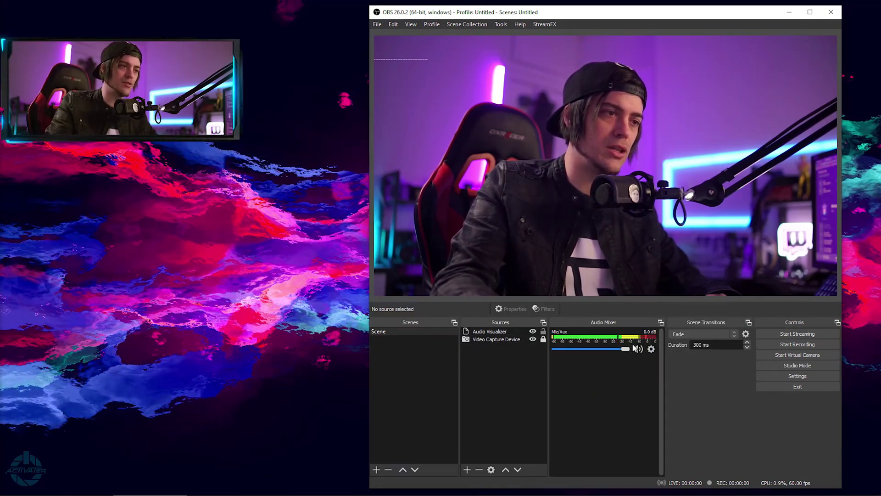
Step: Add a new Audio Output Capture source using the Music (3- TC-Helicon GoXLR) device
right_click(500, 380)
mouse_move(518, 387)
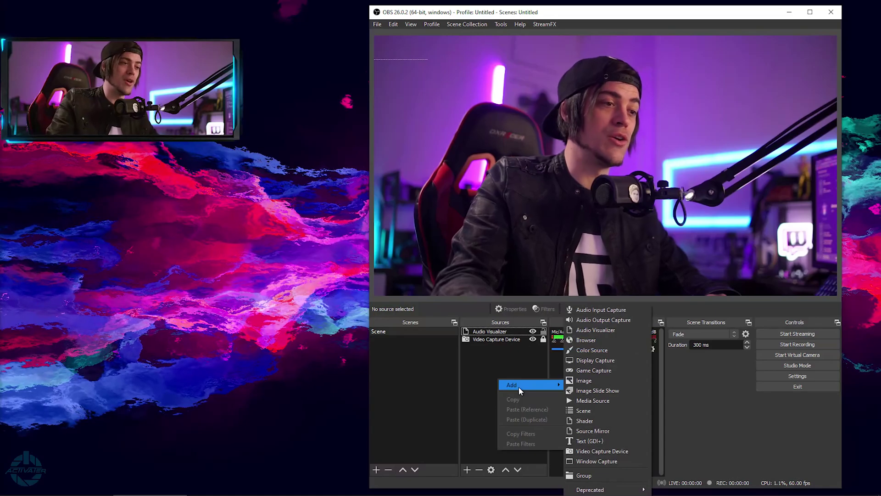
click(599, 321)
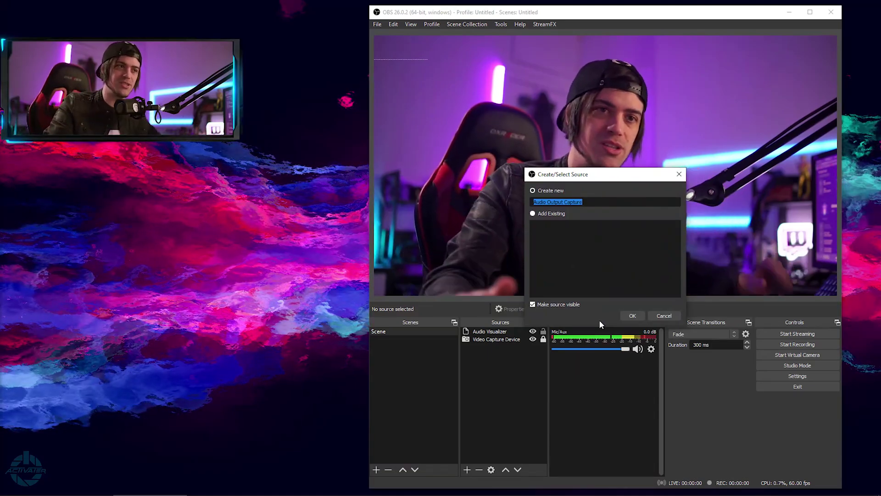
click(635, 315)
click(621, 100)
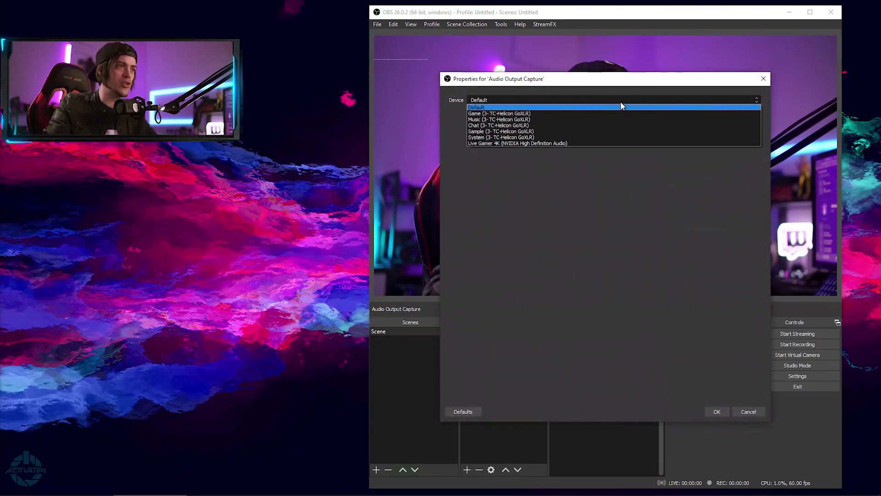
click(568, 119)
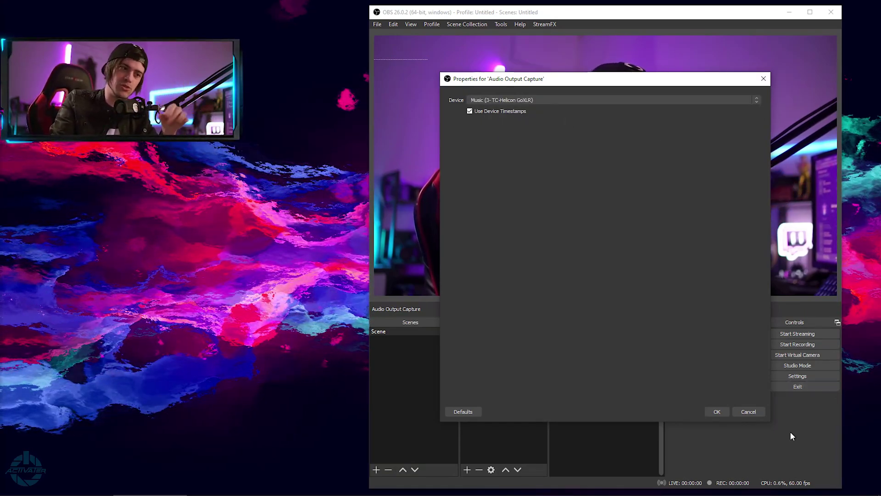
click(715, 411)
click(514, 379)
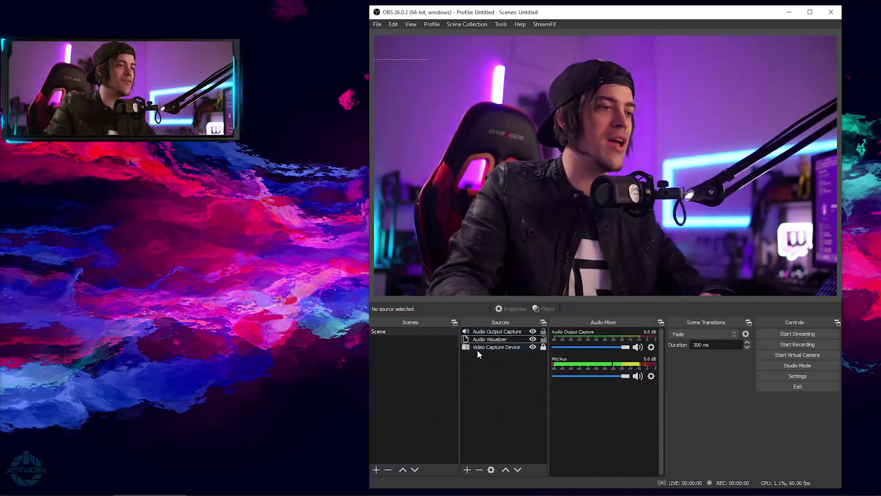
Step: Rename the Audio Output Capture source to Music and place it below the Video Capture Device in the source order
click(497, 334)
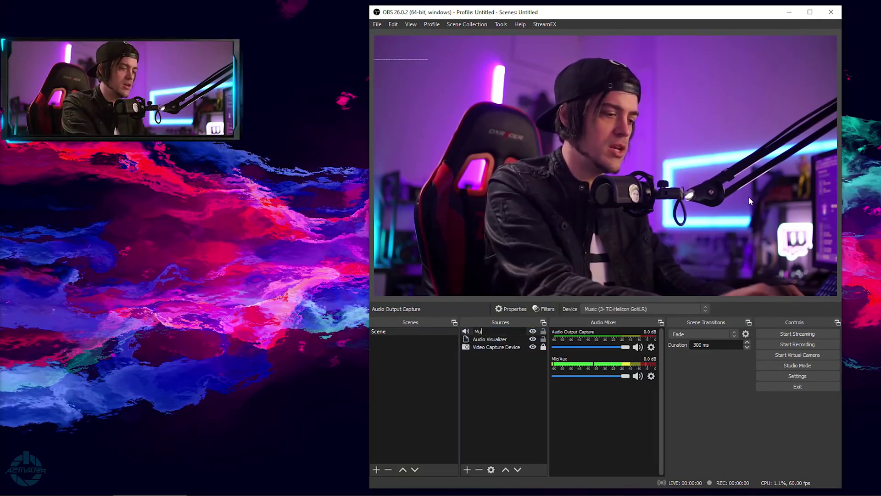
click(489, 340)
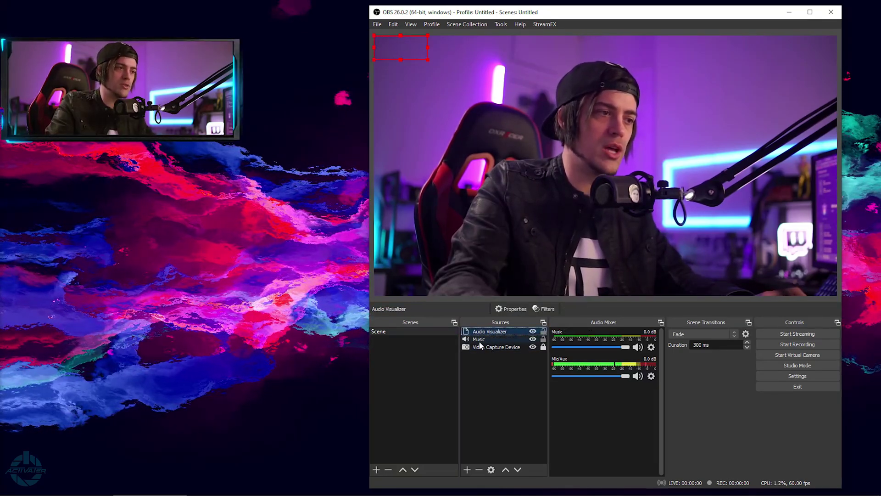
drag(479, 340, 480, 353)
click(500, 401)
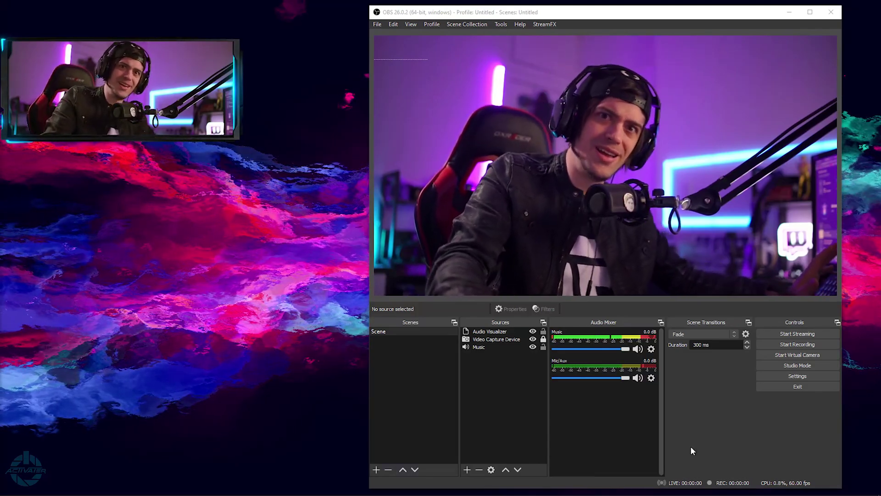
Step: Set the Audio Visualizer's audio source to Music in its properties
double_click(493, 333)
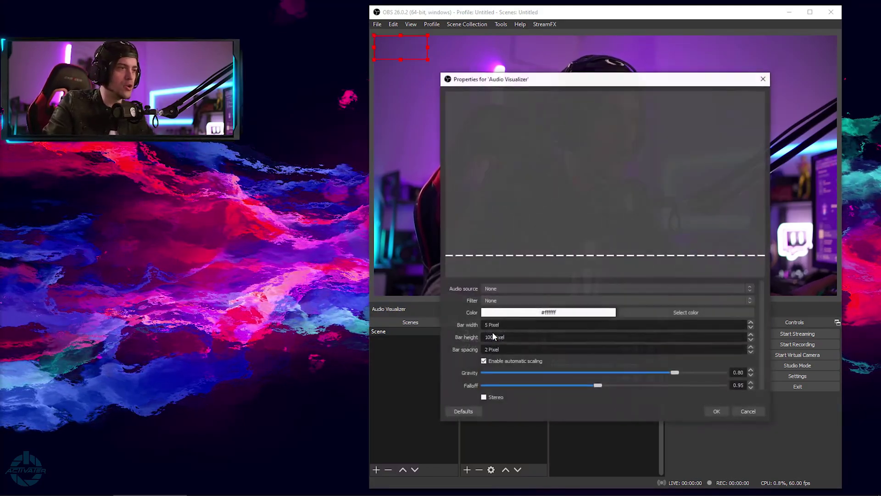
click(517, 288)
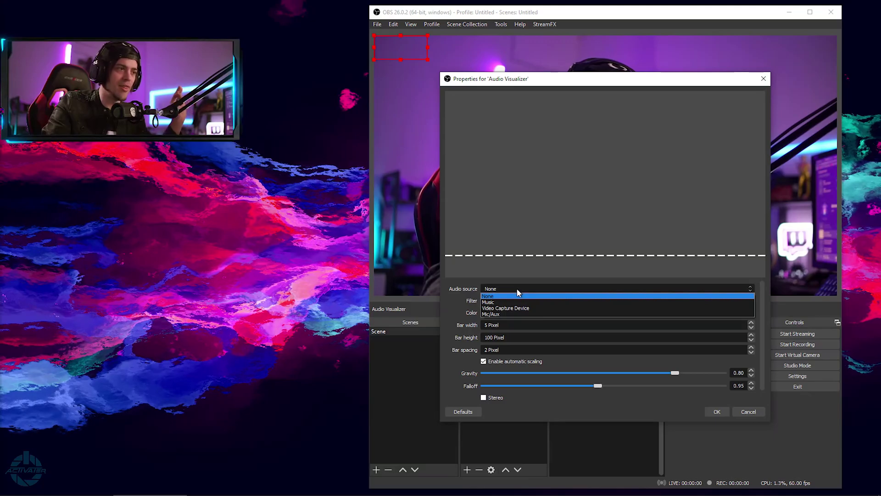
click(522, 304)
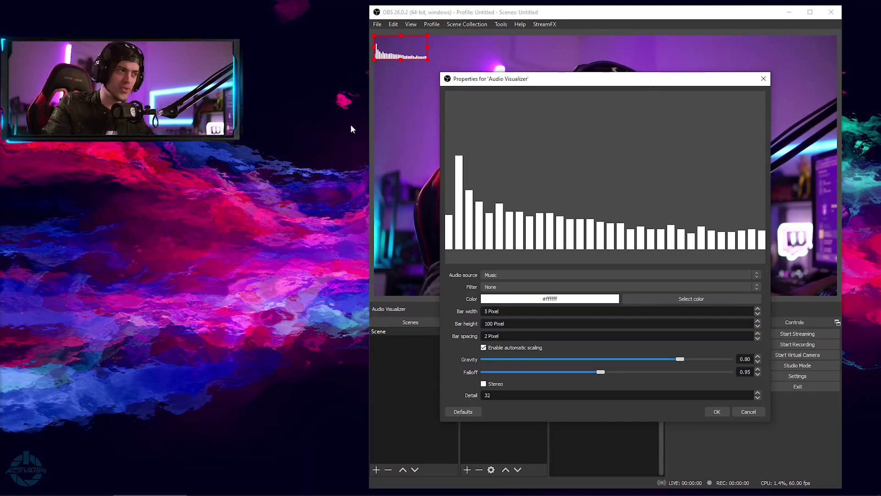
Step: Move the properties dialog clear of the preview and set the visualizer's bar color to purple #aa29ff
drag(542, 81, 140, 232)
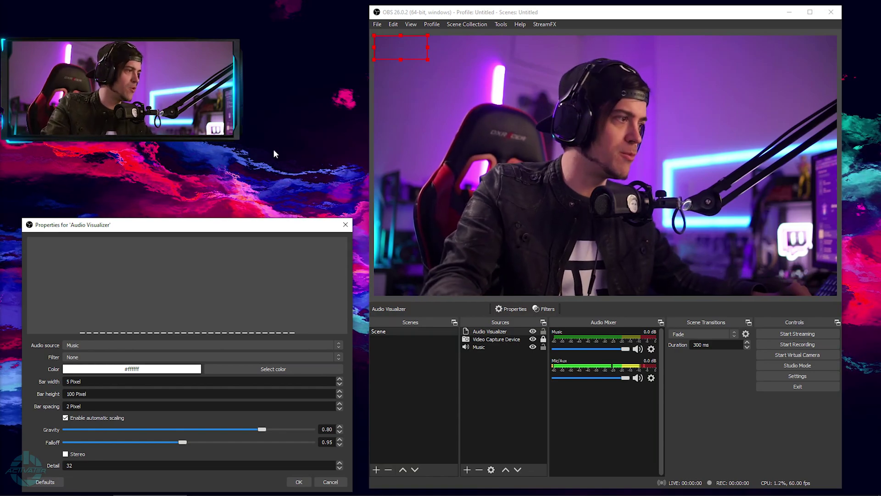
click(296, 367)
click(217, 305)
drag(217, 304, 198, 290)
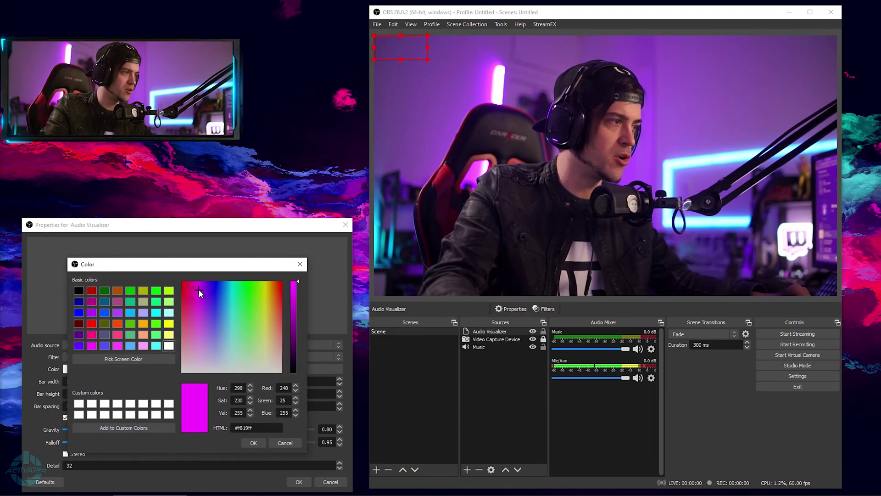
key(Return)
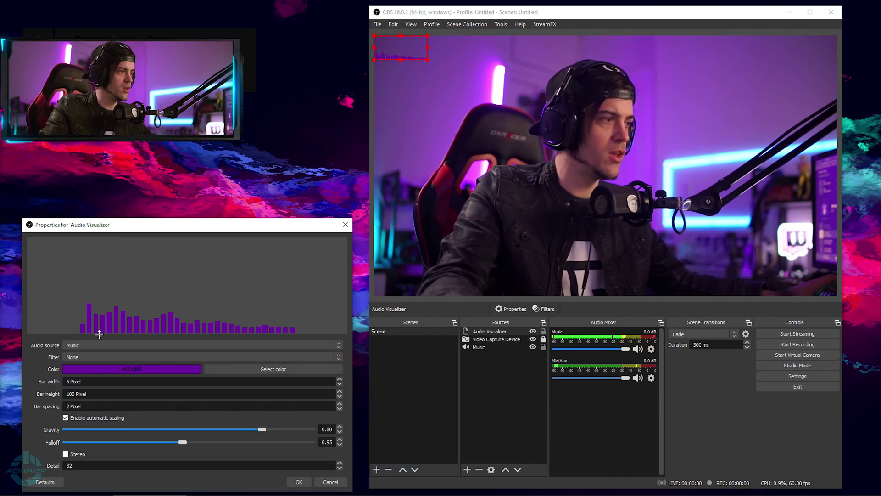
click(224, 368)
drag(298, 317, 298, 280)
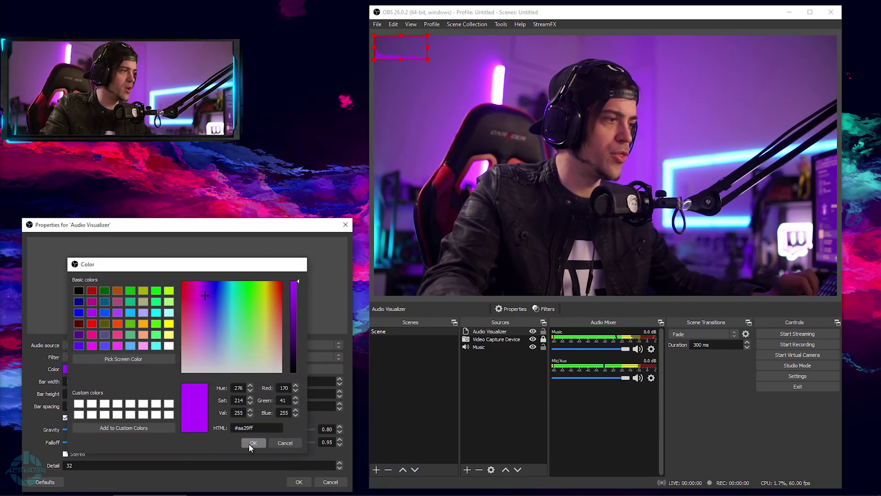
click(252, 442)
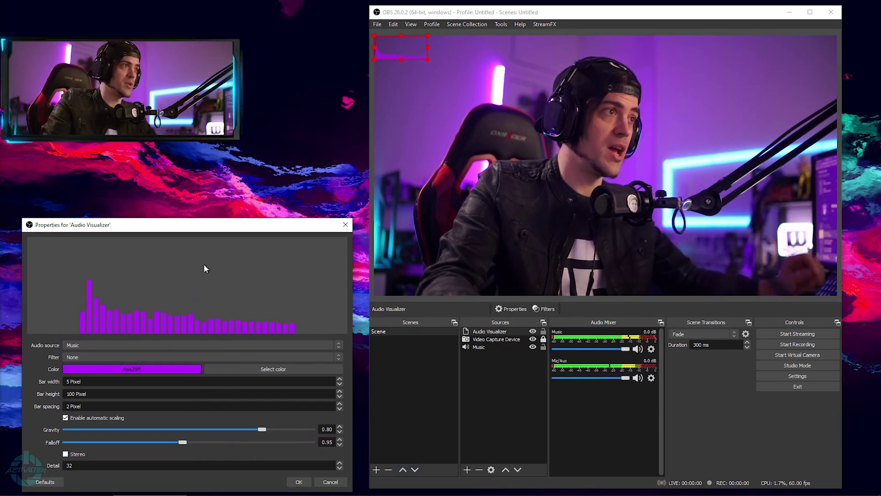
Step: Set the bar width to 21 Pixel and bar height to 300 Pixel, placing the visualizer over the preview's lower centre
drag(409, 53, 505, 160)
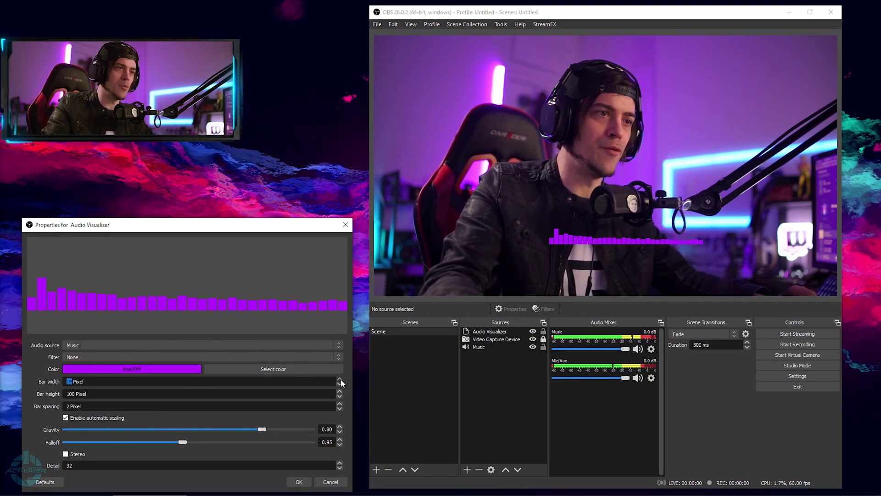
drag(611, 243, 562, 247)
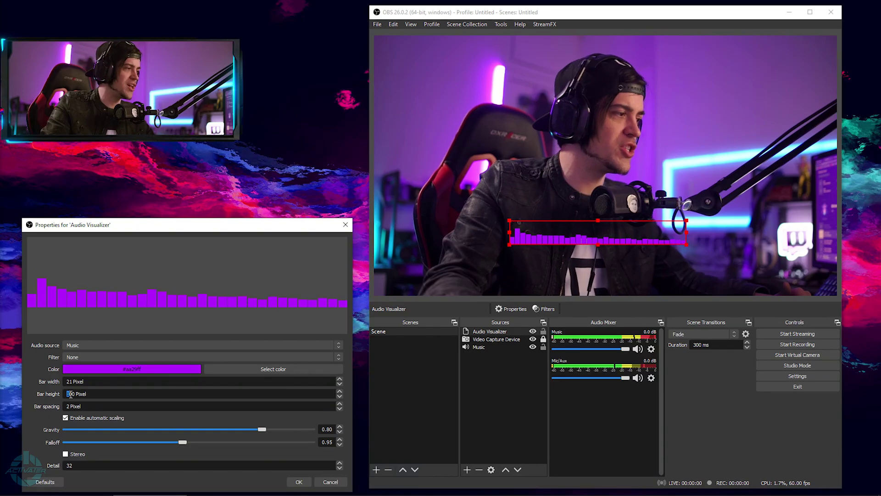
text(300)
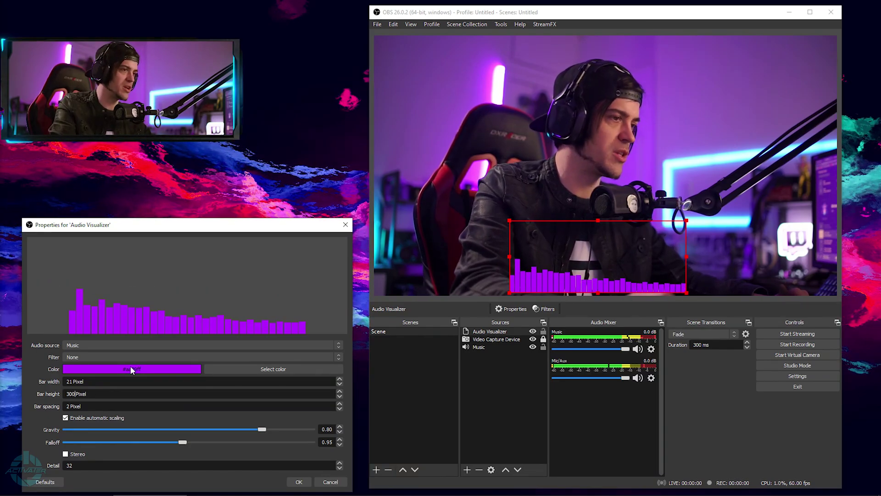
drag(602, 283, 604, 219)
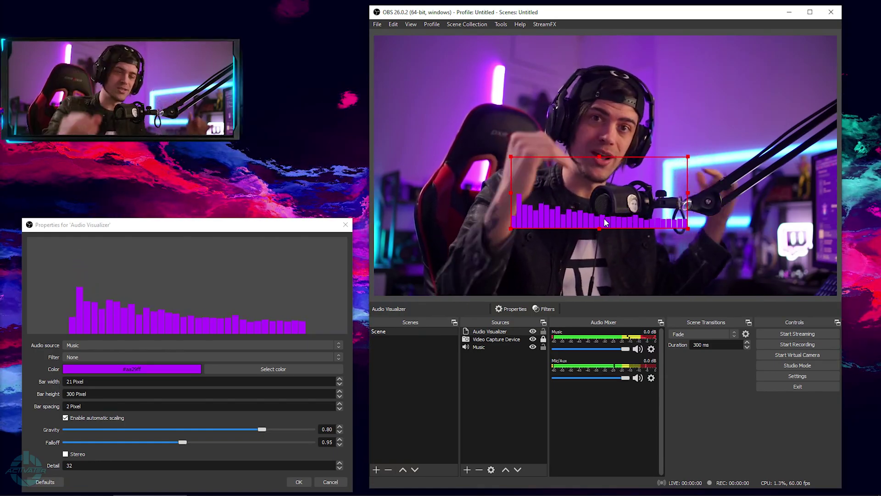
drag(604, 219, 594, 253)
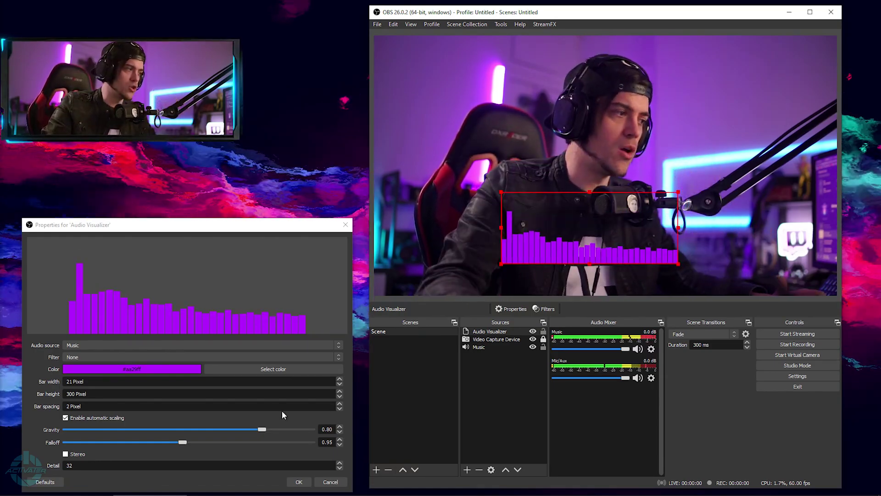
Step: Try a wide bar spacing and 0 Pixel for the visualizer, and settle on a bar spacing of 5 Pixel
click(340, 404)
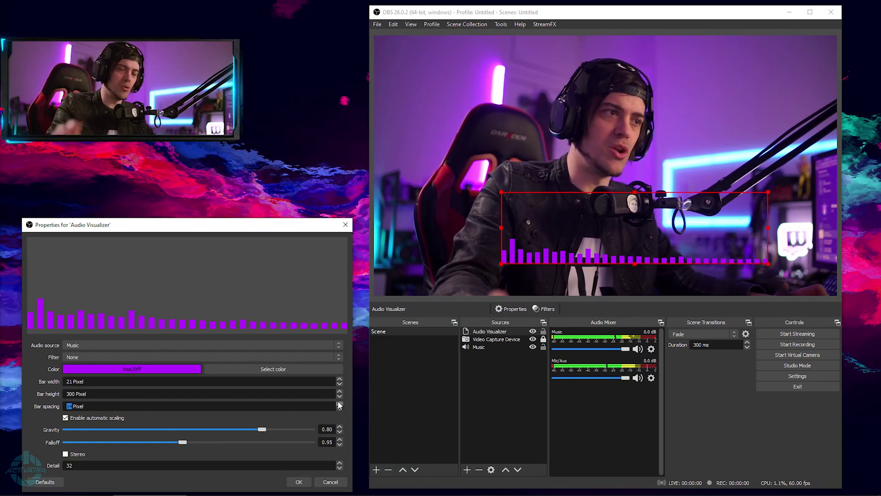
text(0)
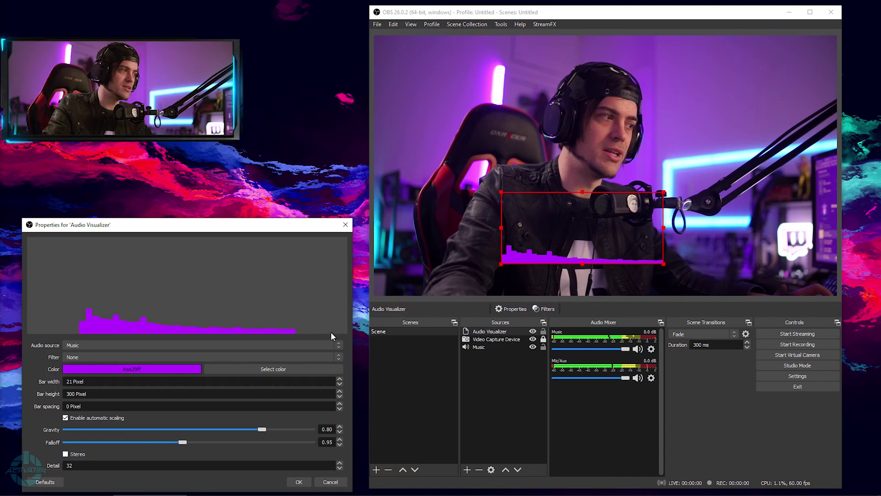
key(BackSpace)
text(5)
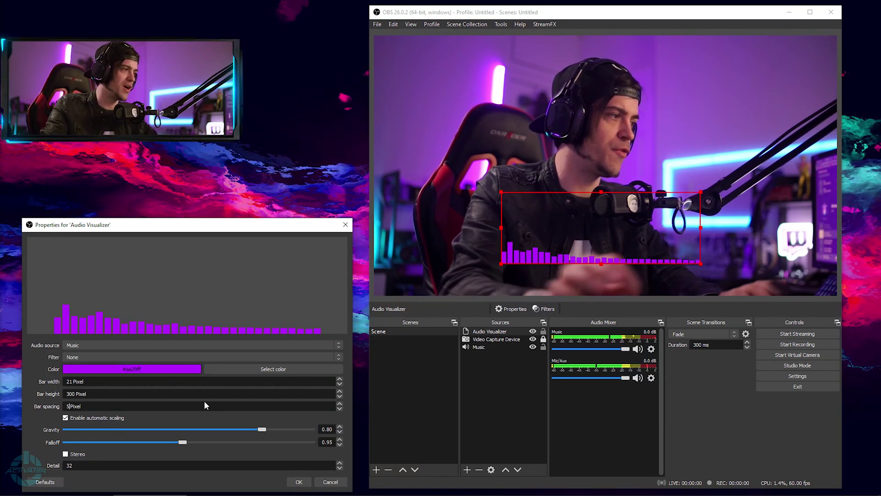
Step: Compare the visualizer with and without Stereo, leaving Stereo enabled
click(65, 454)
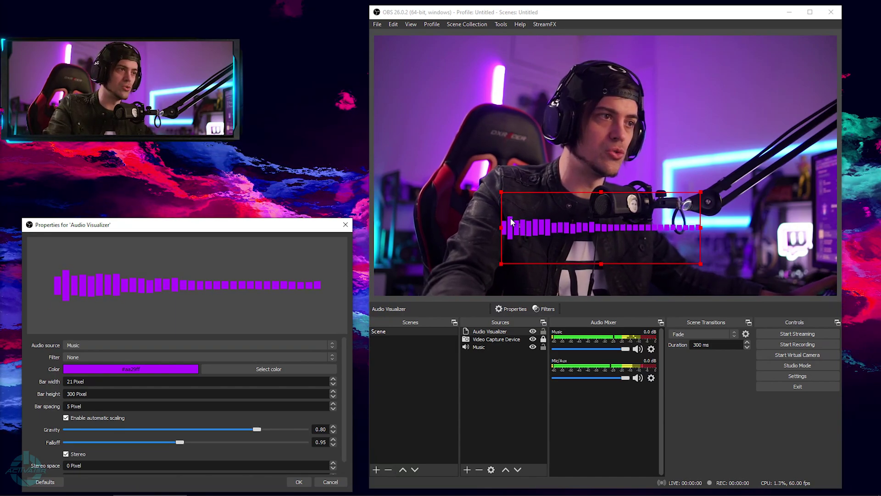
click(65, 454)
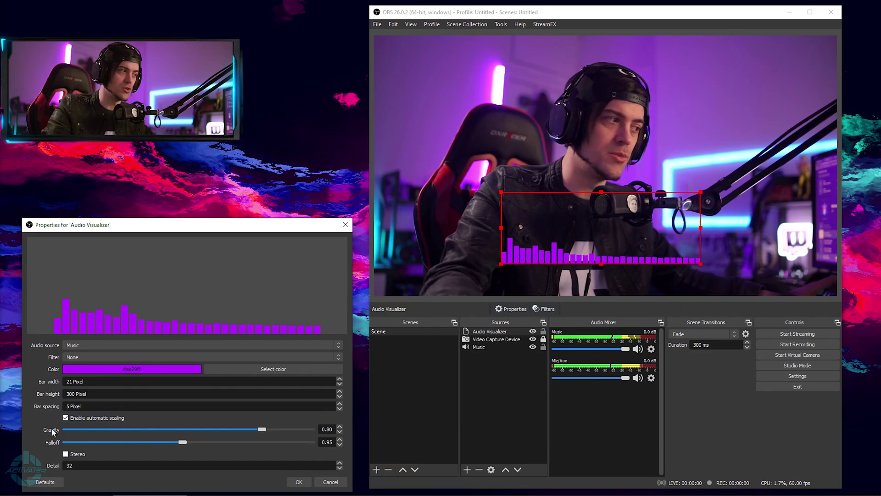
click(66, 454)
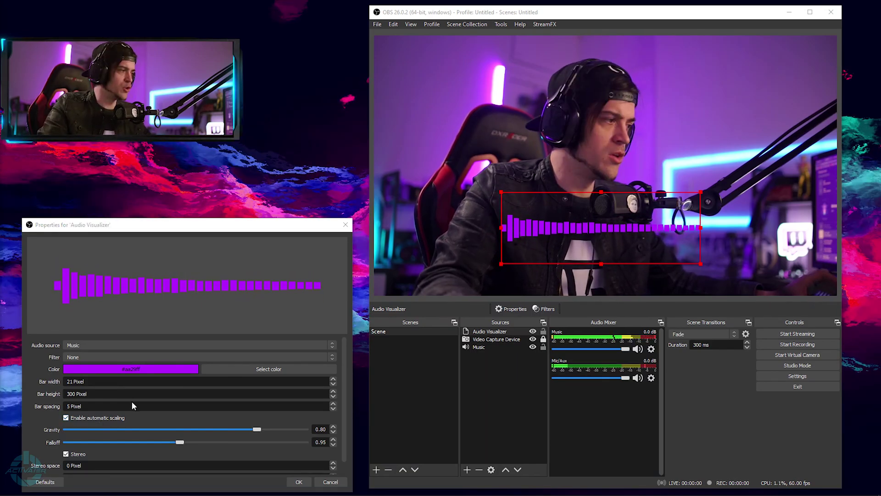
Step: Disable automatic scaling with a scale size of 0.09 and shift the visualizer up and left in the preview
click(92, 417)
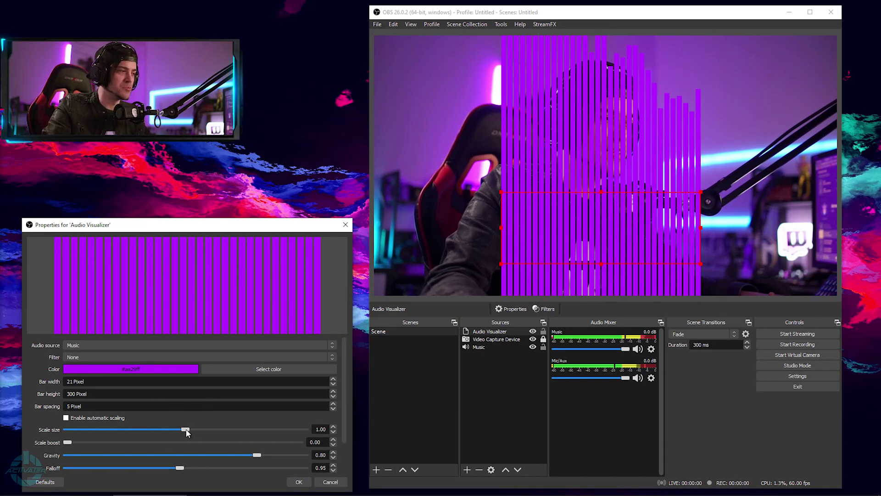
drag(102, 430, 70, 433)
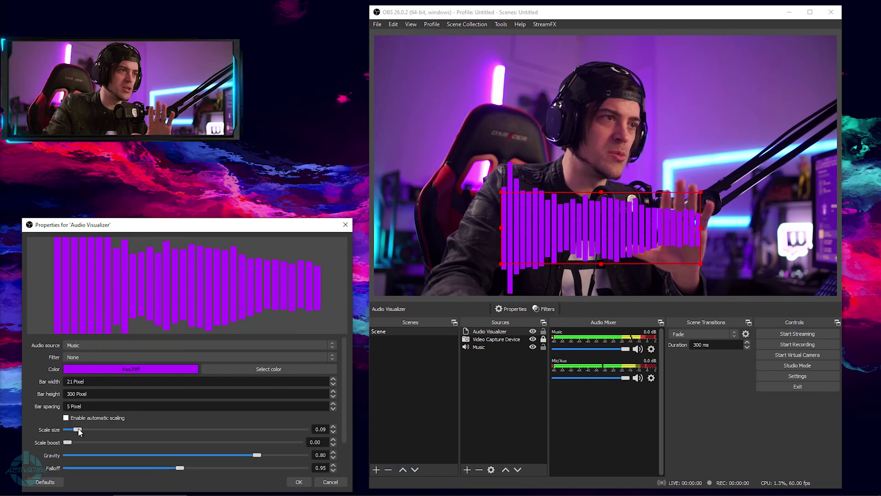
drag(568, 231, 502, 208)
Step: Set the visualizer's bar color to cyan #00fff7 and shift it further toward the preview's left side
click(249, 365)
drag(229, 303, 232, 284)
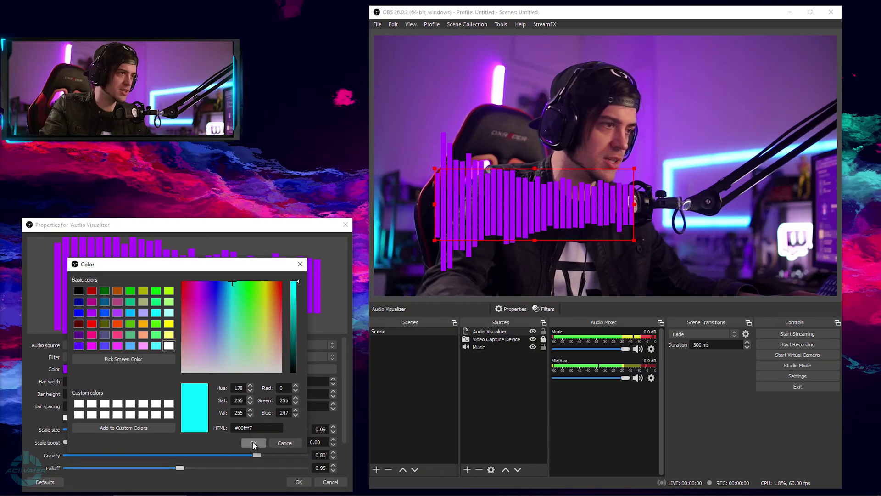
click(253, 443)
drag(506, 203, 474, 206)
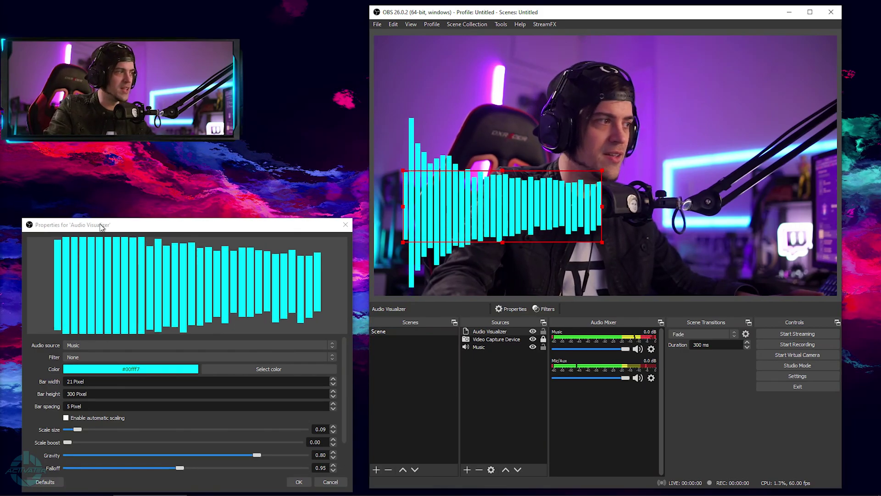
Step: Extend the properties dialog upward to enlarge its preview, and place the visualizer over the chair in the scene
drag(102, 220, 102, 158)
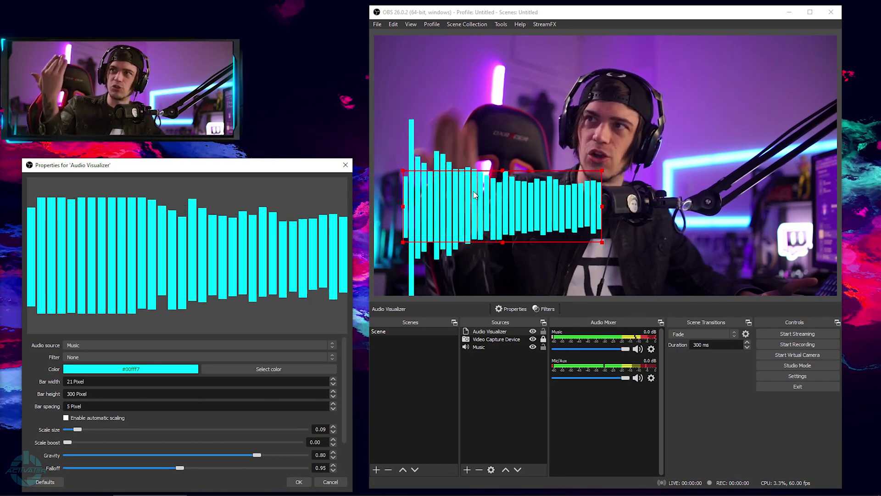
drag(474, 195, 494, 173)
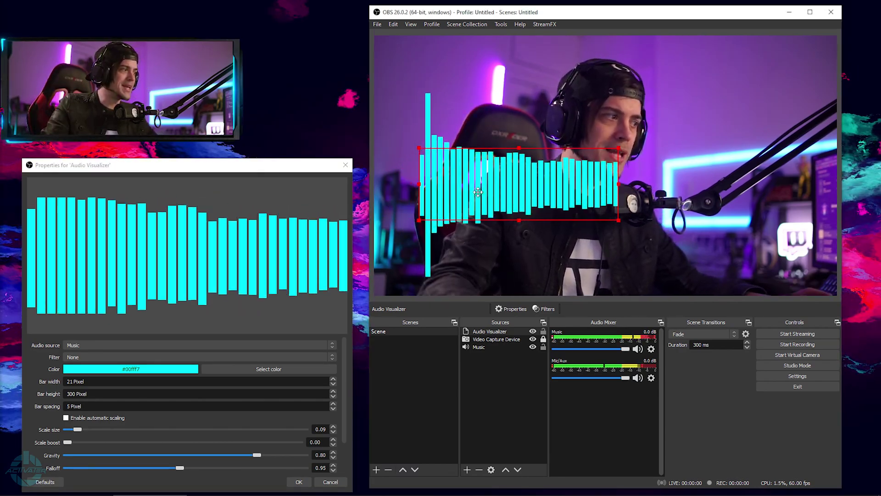
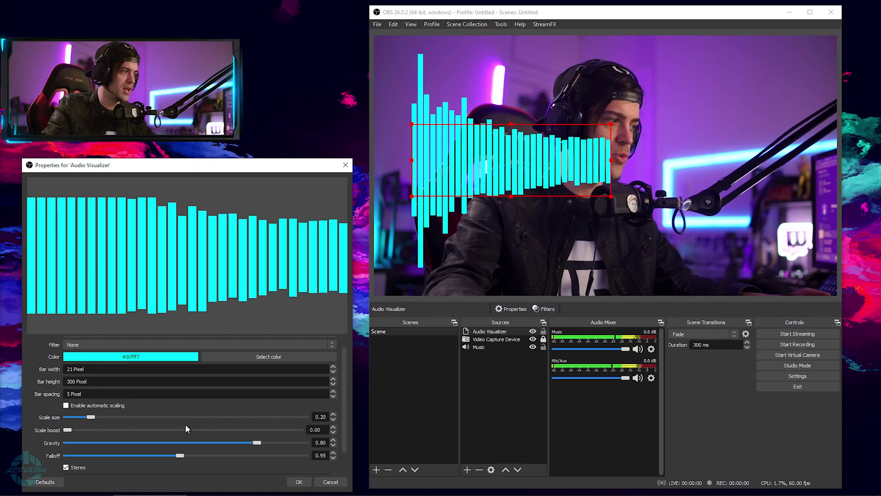
Step: Reset the stereo space to 0 Pixel and set the detail to 60, repositioning the wider visualizer within the preview
scroll(47, 447, down, 1)
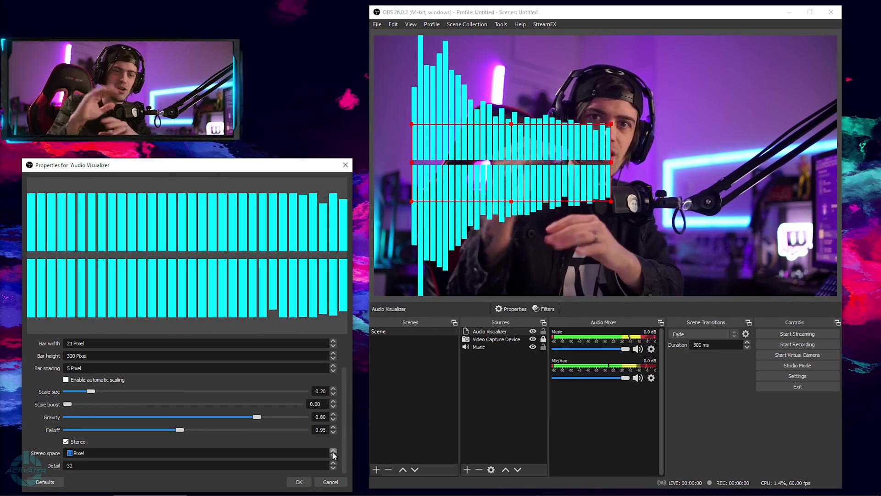
click(333, 455)
double_click(78, 467)
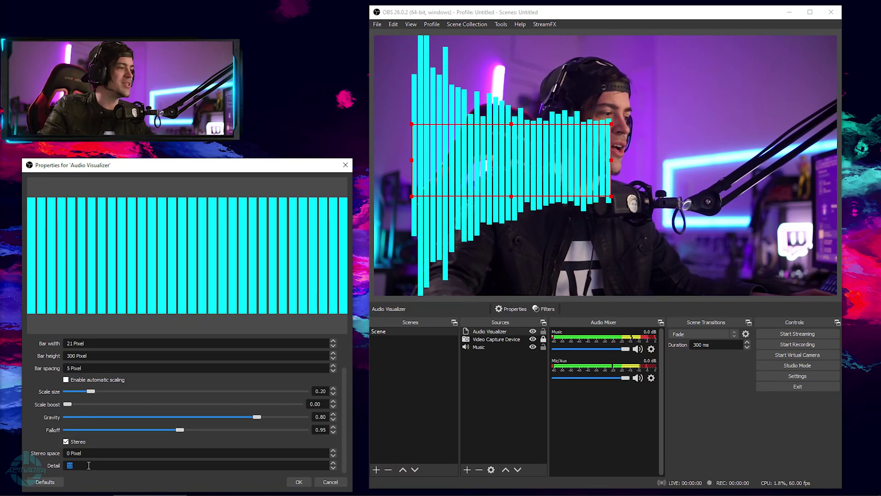
click(334, 463)
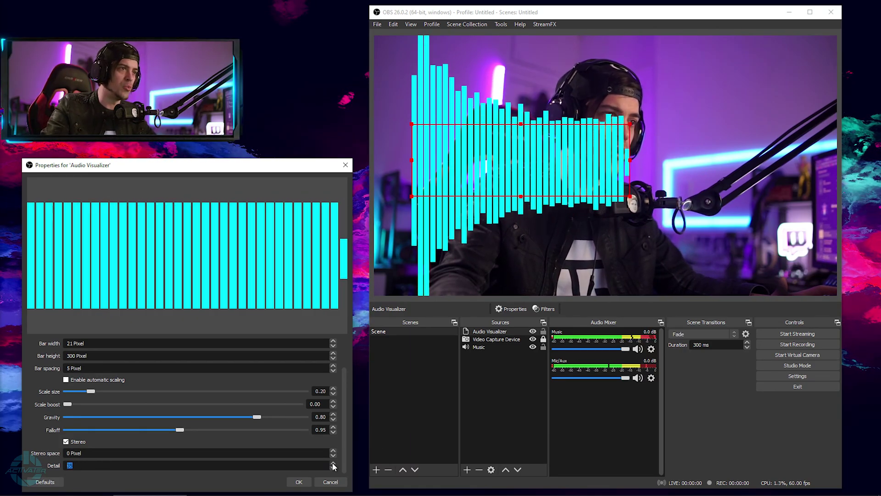
click(333, 463)
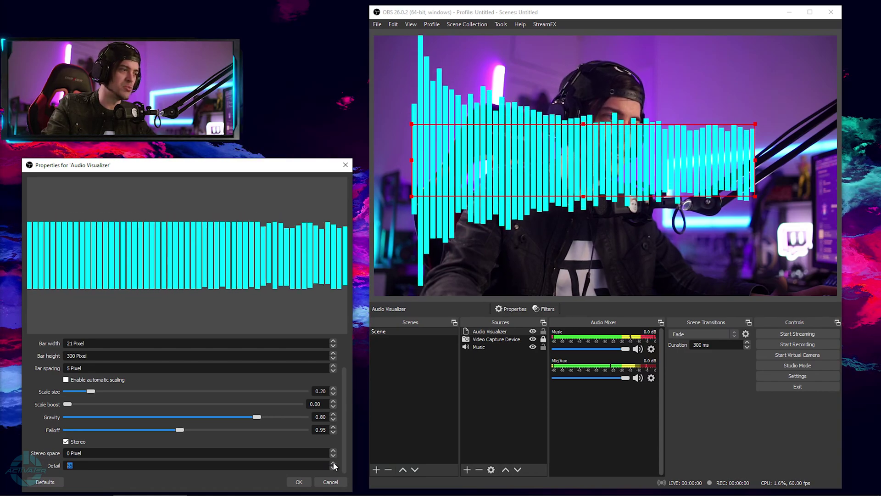
text(60)
mouse_move(676, 166)
mouse_down()
mouse_move(642, 169)
mouse_move(662, 171)
mouse_up()
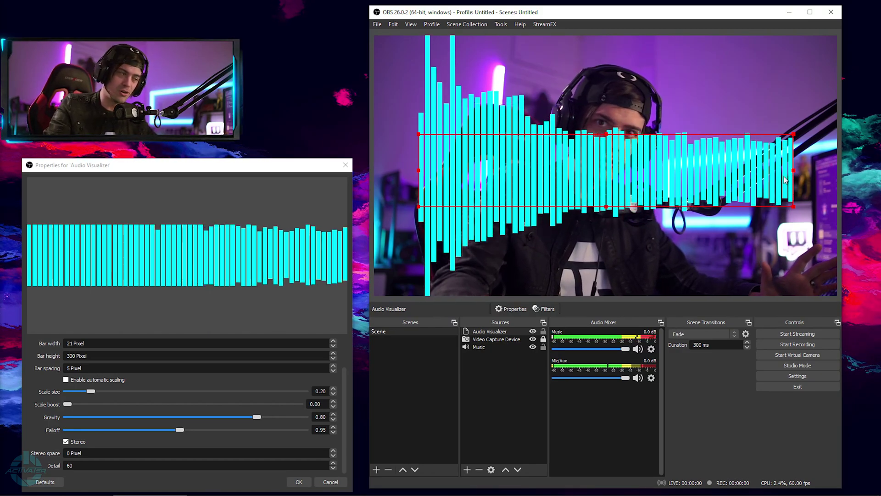
Step: Reduce the visualizer's bar width to 6 Pixel
scroll(52, 388, up, 3)
scroll(51, 384, down, 3)
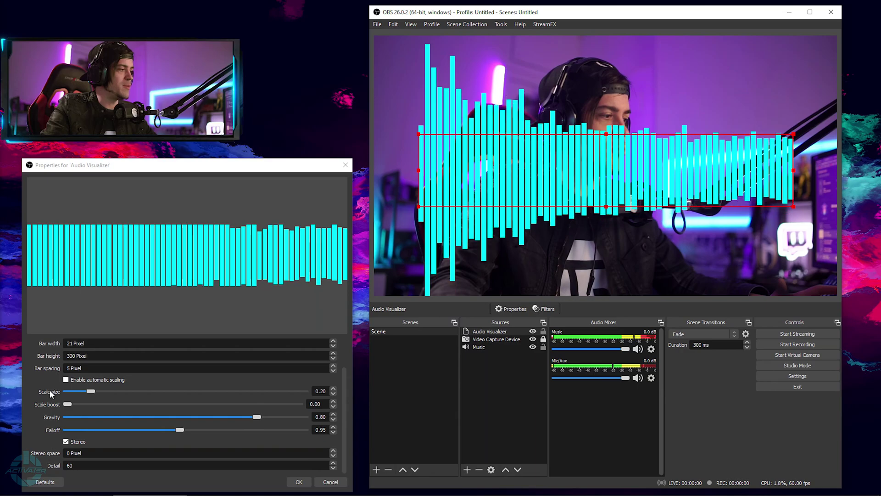
scroll(183, 382, up, 3)
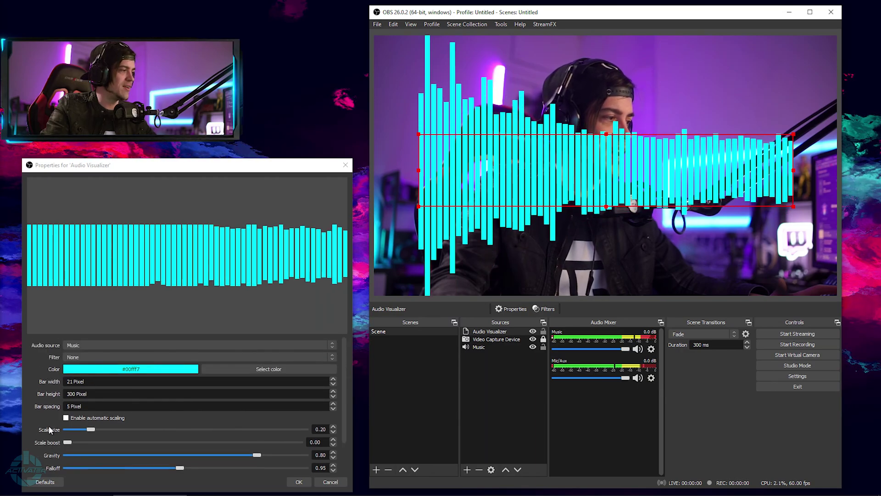
click(334, 385)
click(333, 385)
click(334, 385)
click(334, 385)
click(334, 385)
click(334, 385)
click(334, 385)
click(334, 385)
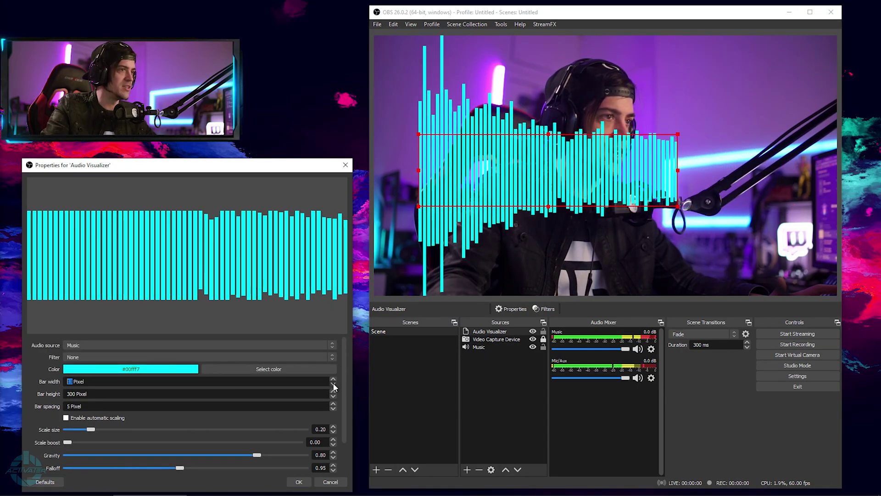
click(334, 385)
click(334, 385)
click(334, 385)
click(334, 385)
click(334, 385)
click(334, 385)
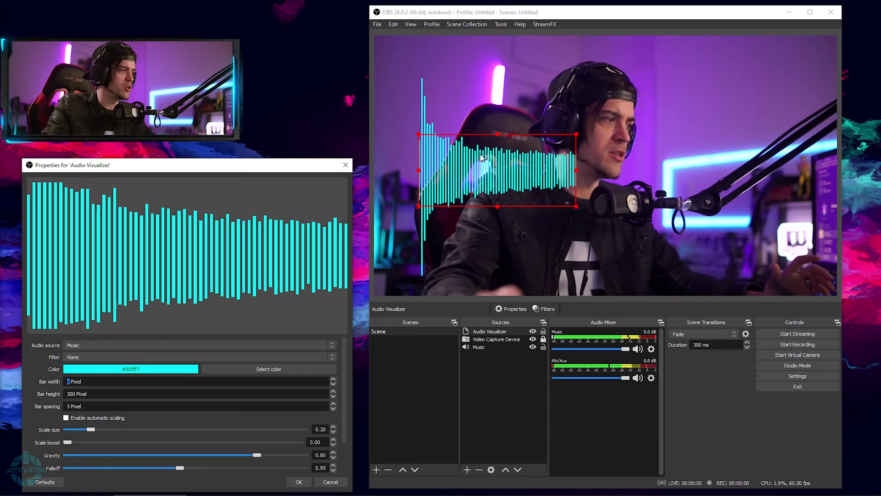
Step: Set the detail to 150 and try the visualizer at several heights, placing it across the middle of the preview
scroll(56, 407, down, 2)
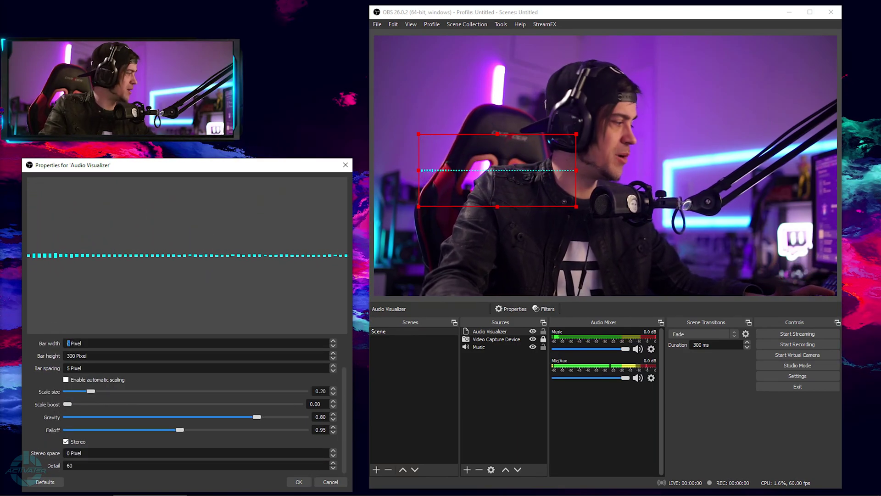
drag(602, 161, 603, 134)
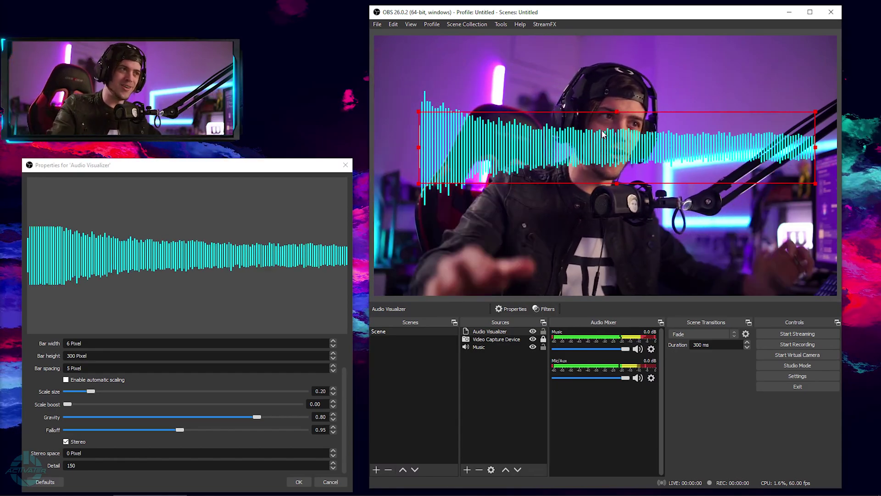
drag(603, 134, 647, 220)
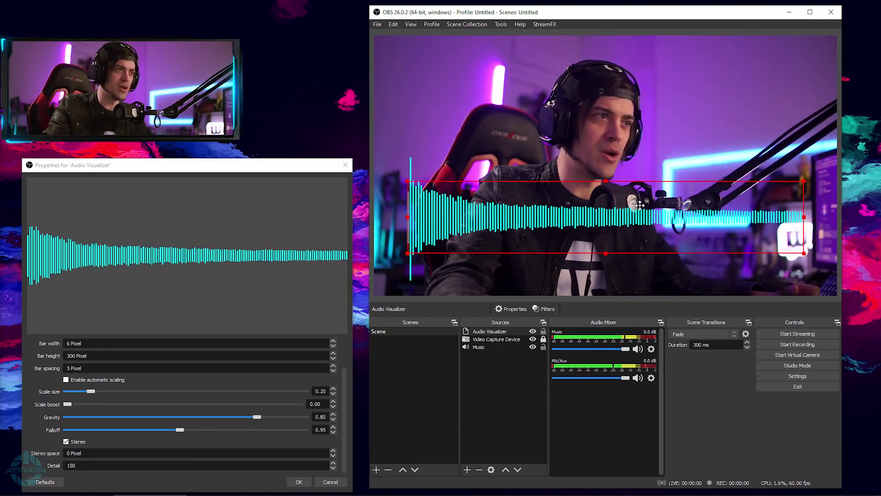
drag(568, 202, 572, 48)
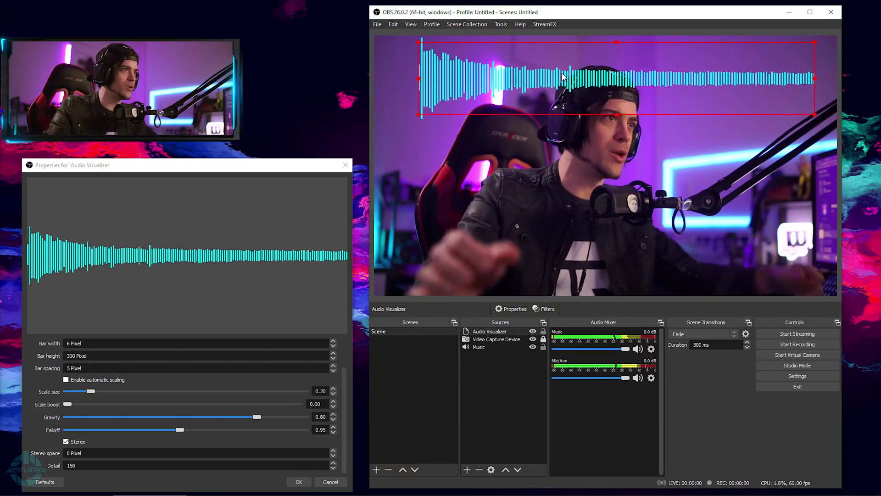
drag(556, 97, 550, 170)
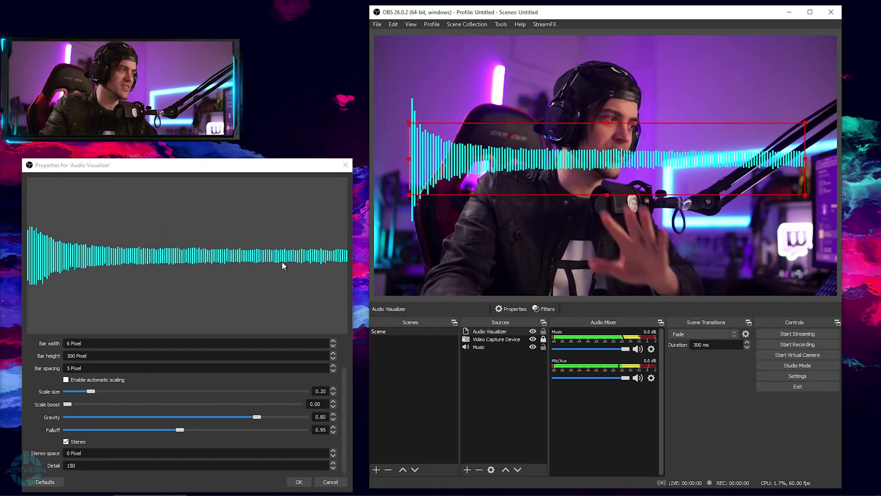
Step: Apply the Monstercat filter to the visualizer and vary its filter strength, ending at 1.21
scroll(40, 376, up, 2)
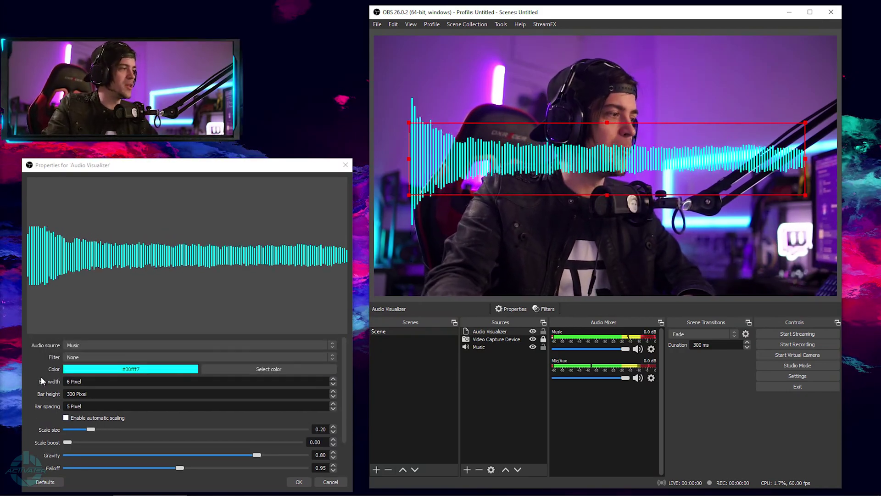
click(92, 357)
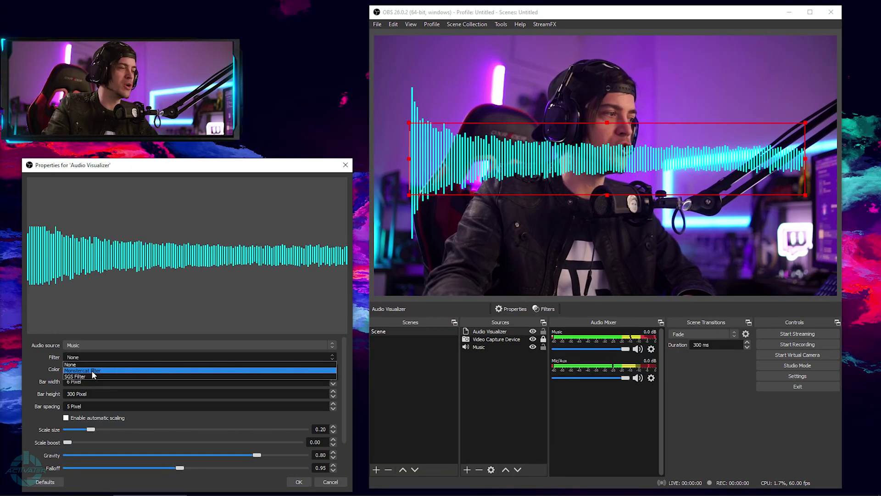
click(92, 370)
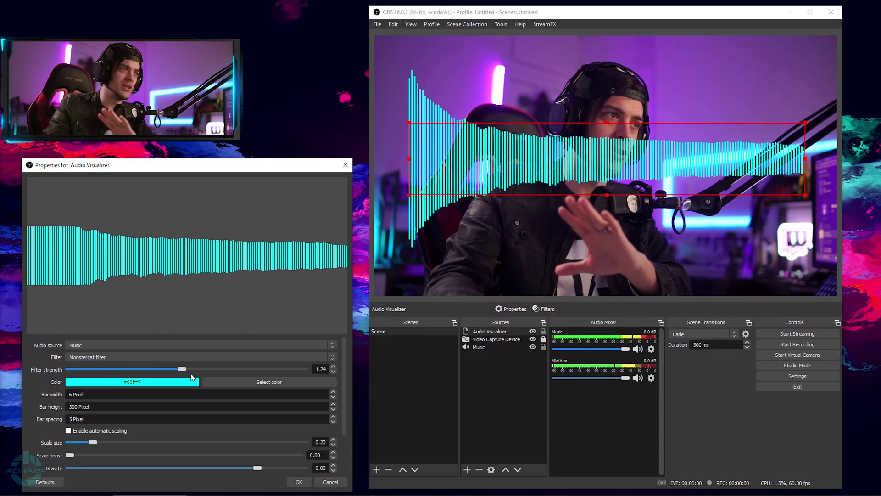
drag(304, 369, 88, 372)
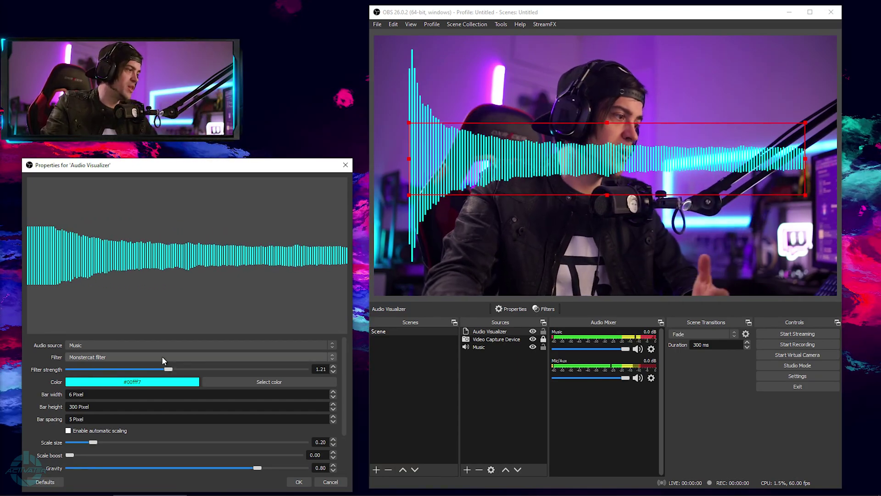
Step: Set the visualizer's filter back to None and move it down to the lower part of the preview
click(162, 356)
click(155, 366)
drag(528, 158, 525, 260)
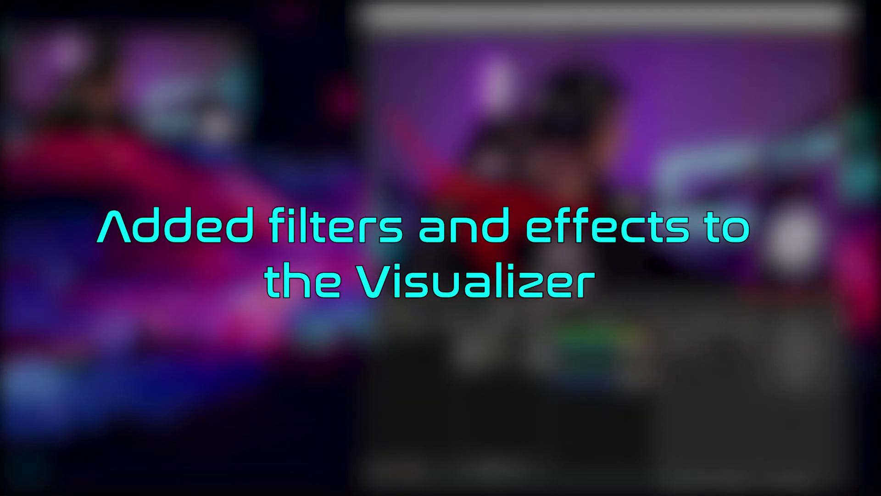